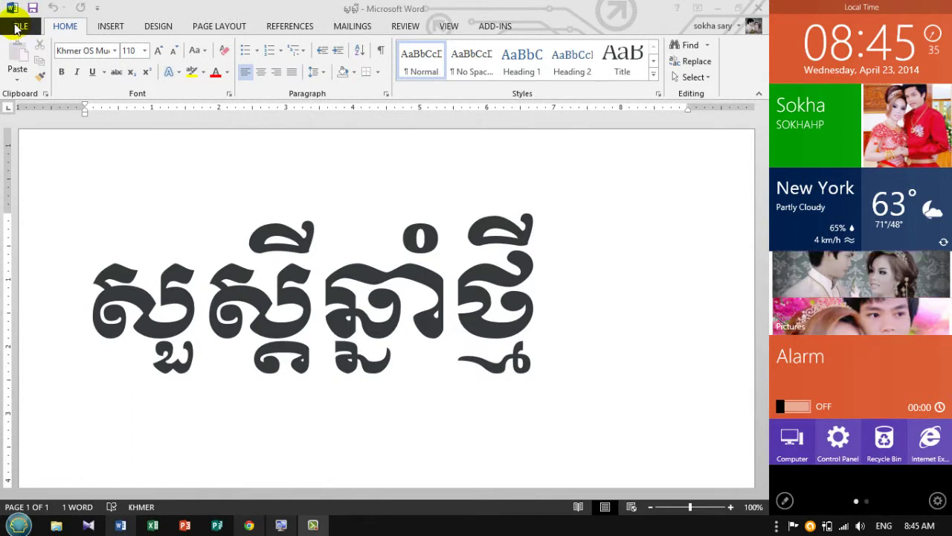
Check the Khmer document's Info page, which says a password is required to open it.
{"action": "left_click", "coordinate": [17, 28]}
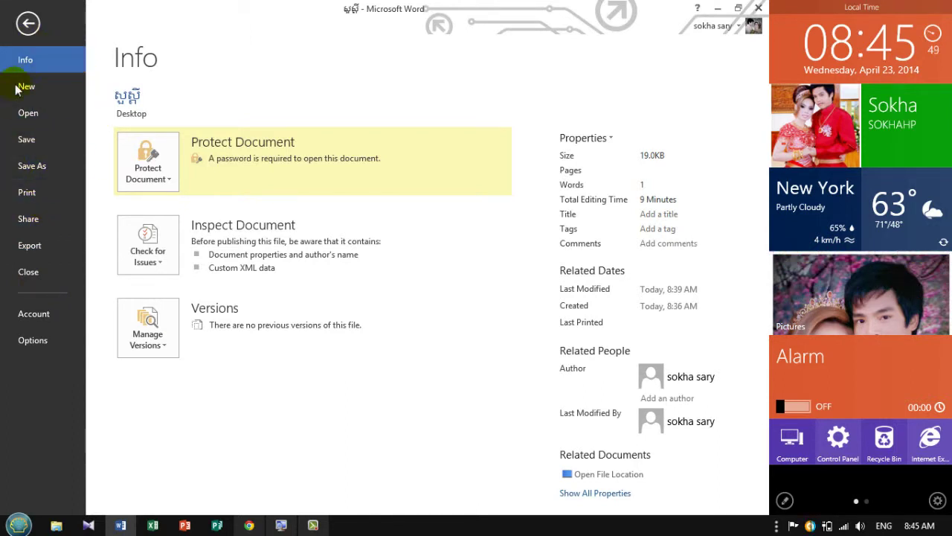
{"action": "left_click", "coordinate": [28, 23]}
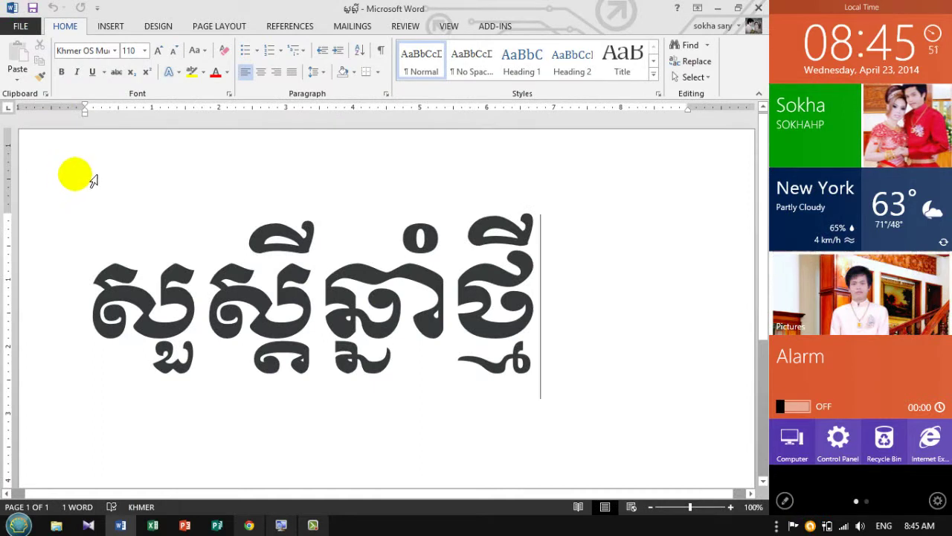
{"action": "left_click", "coordinate": [95, 306]}
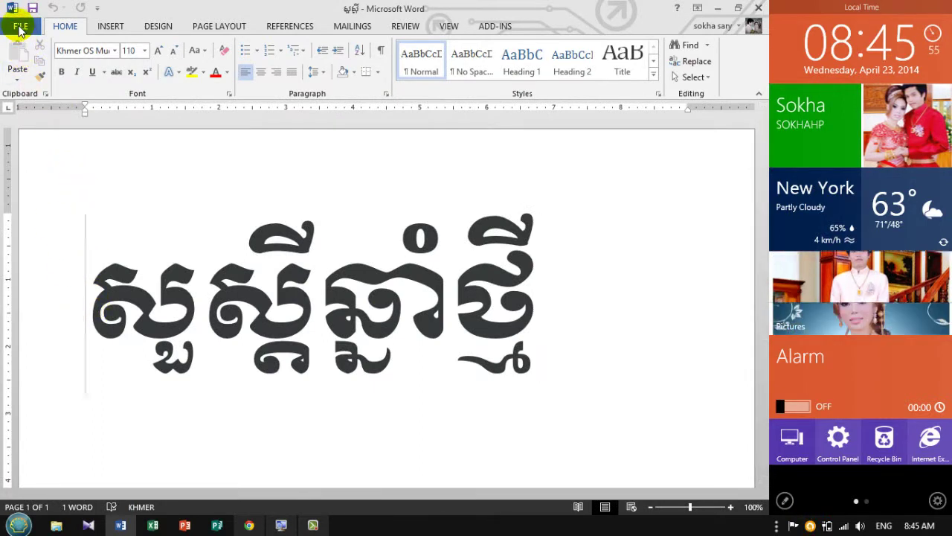
{"action": "left_click", "coordinate": [21, 26]}
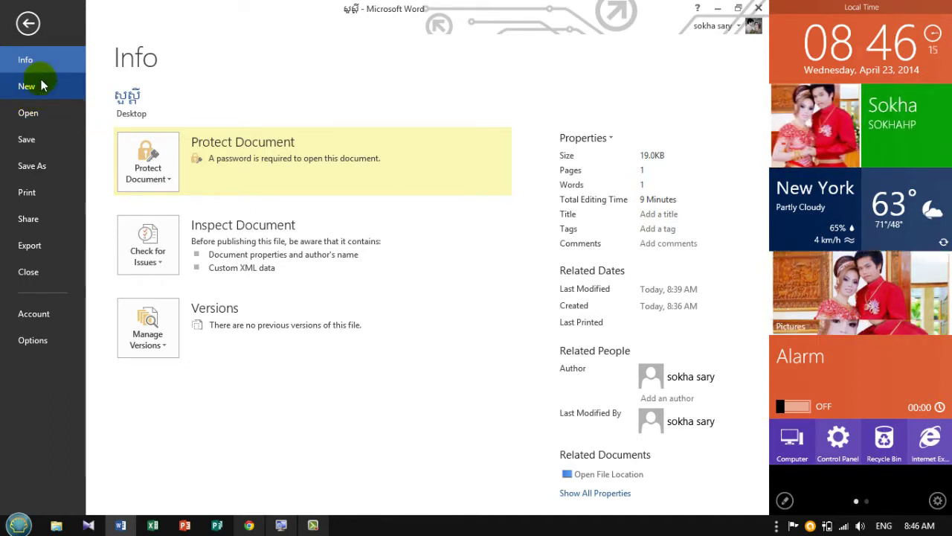
{"action": "left_click", "coordinate": [29, 23]}
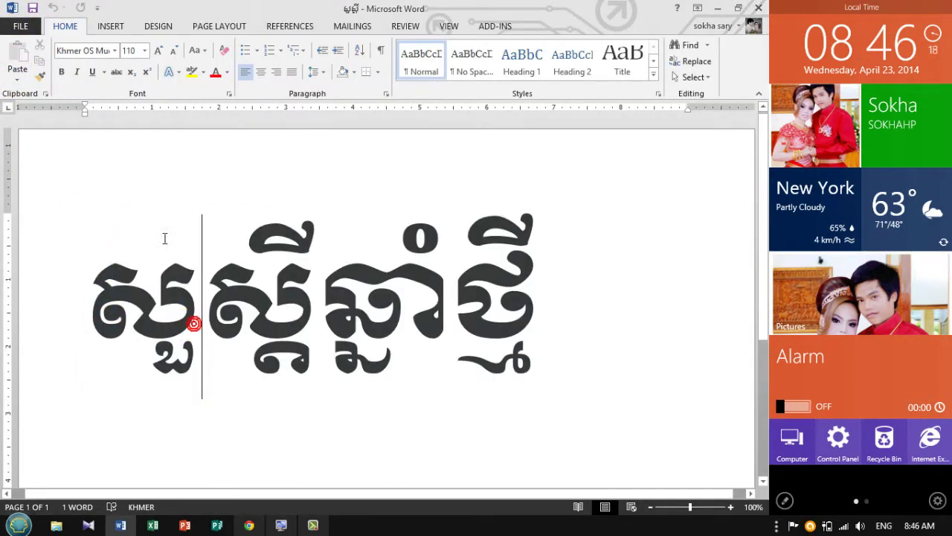
{"action": "left_click", "coordinate": [491, 299]}
{"action": "left_click", "coordinate": [451, 309]}
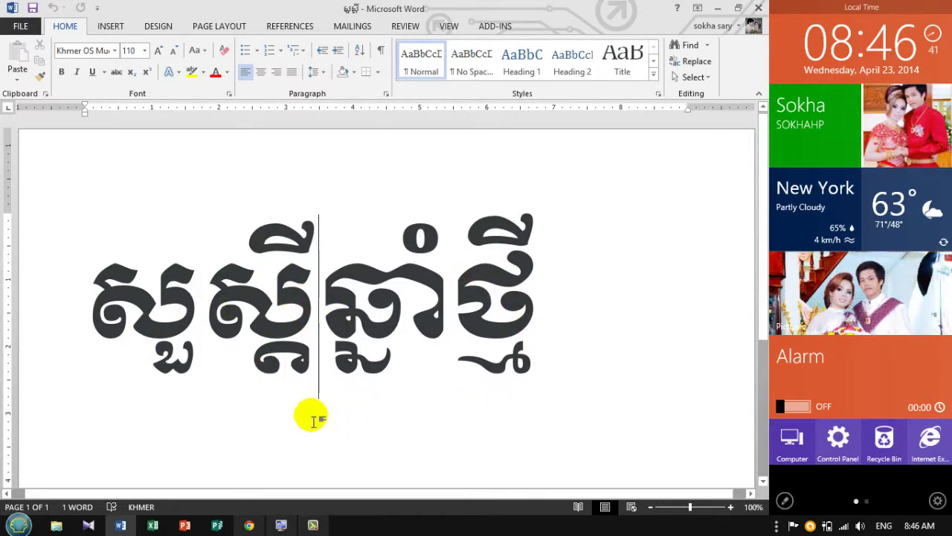
{"action": "left_click", "coordinate": [95, 314]}
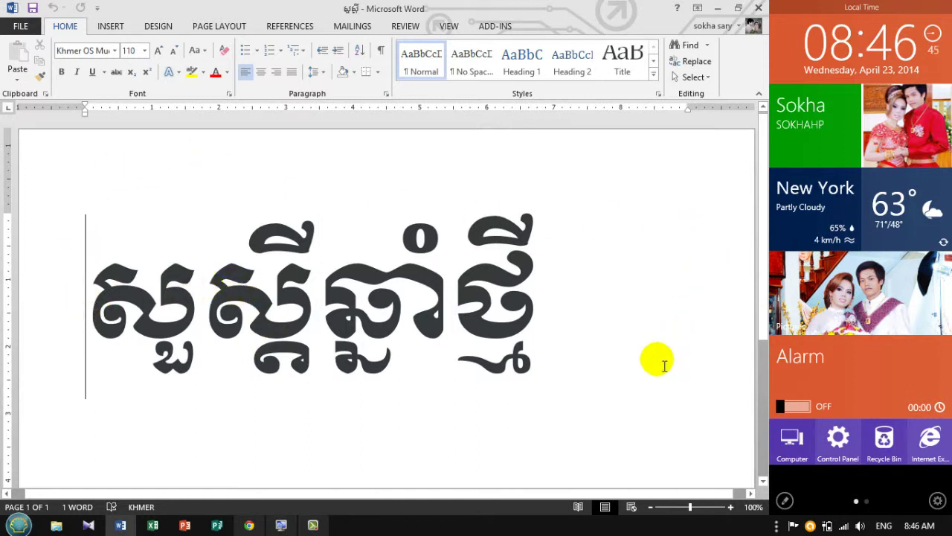
{"action": "left_click", "coordinate": [656, 359]}
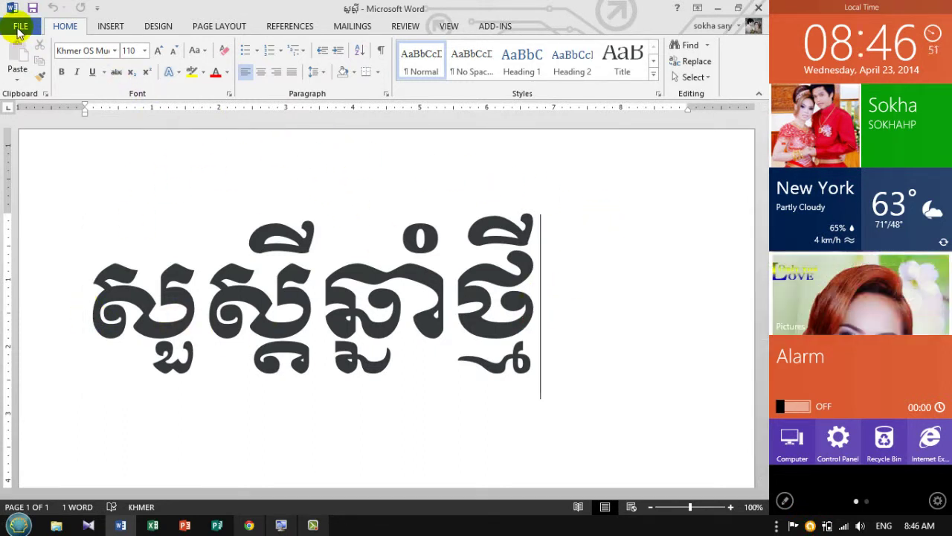
{"action": "left_click", "coordinate": [21, 26]}
{"action": "left_click", "coordinate": [27, 23]}
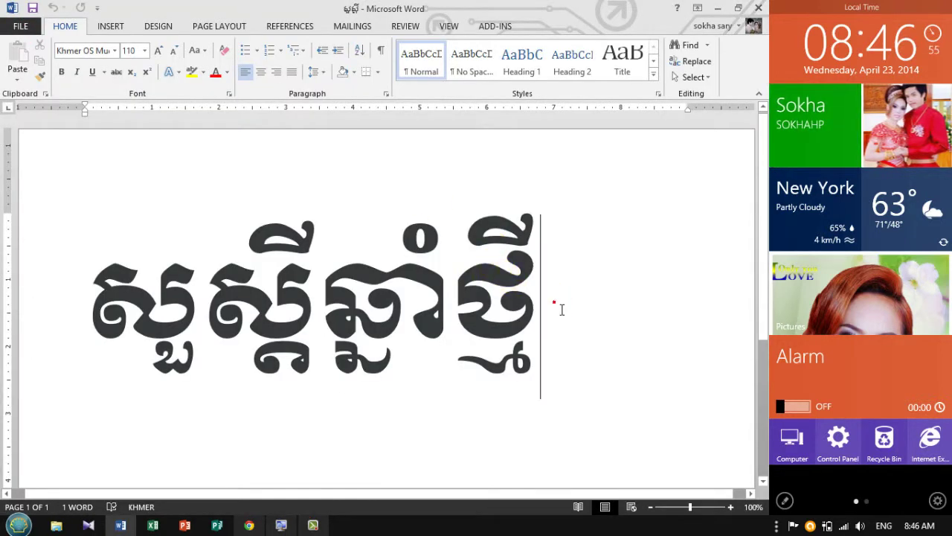
{"action": "left_click", "coordinate": [90, 305]}
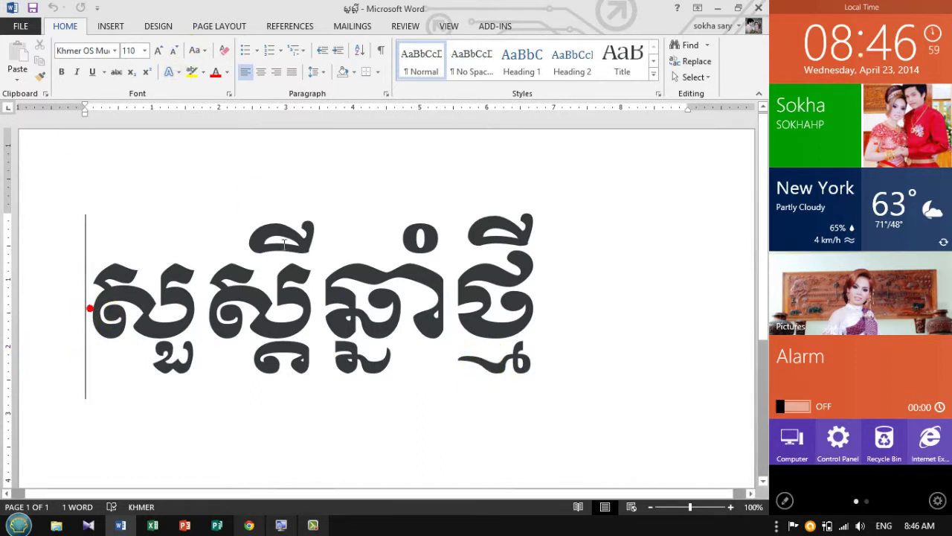
{"action": "left_click", "coordinate": [550, 320]}
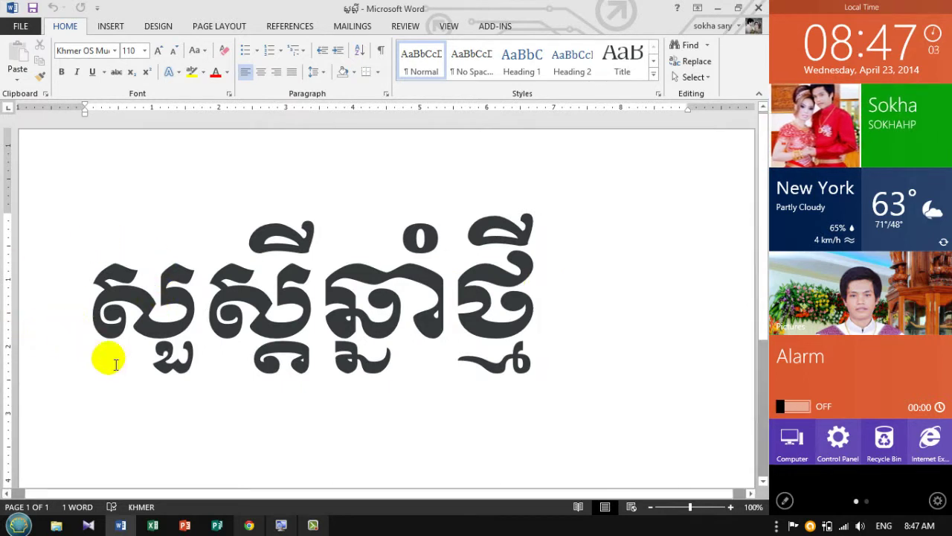
{"action": "left_click", "coordinate": [80, 294]}
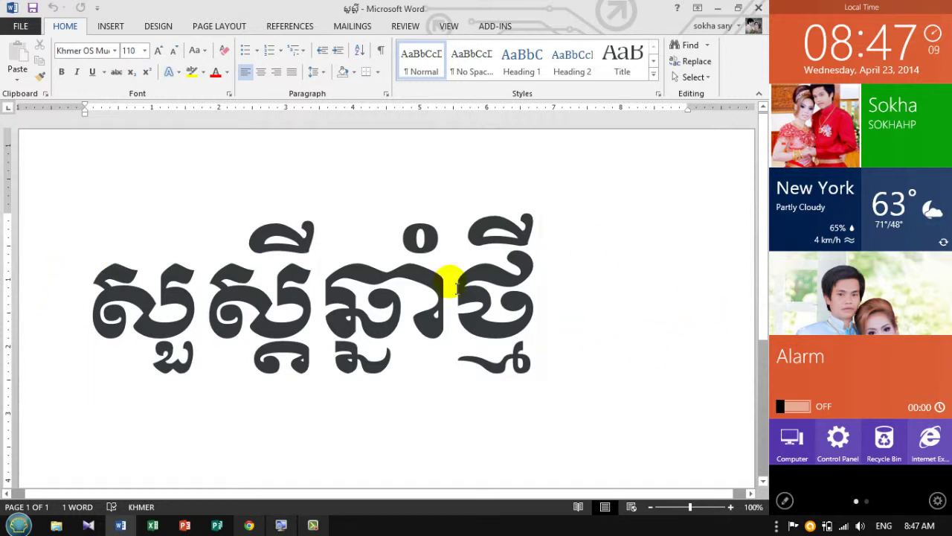
Go to File > New to show the new-document template gallery.
{"action": "left_click", "coordinate": [20, 27]}
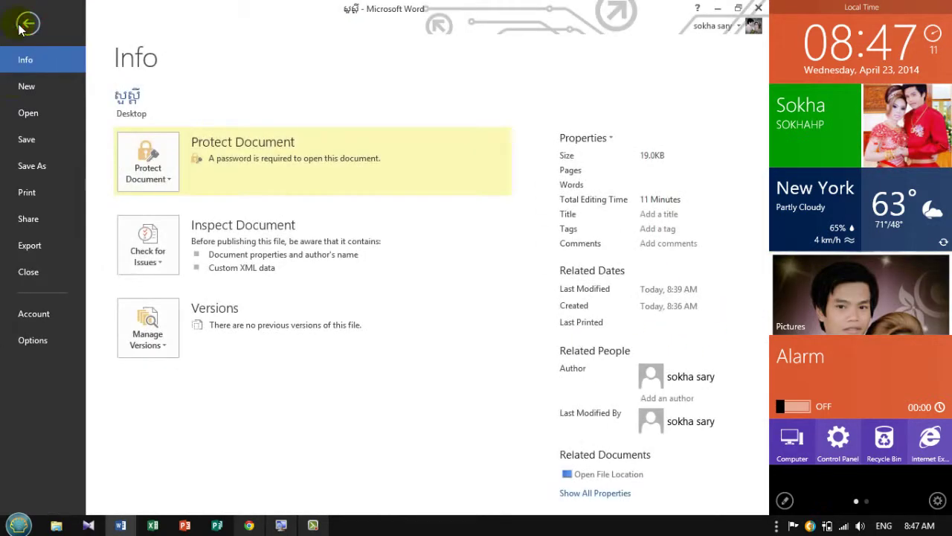
{"action": "left_click", "coordinate": [26, 88]}
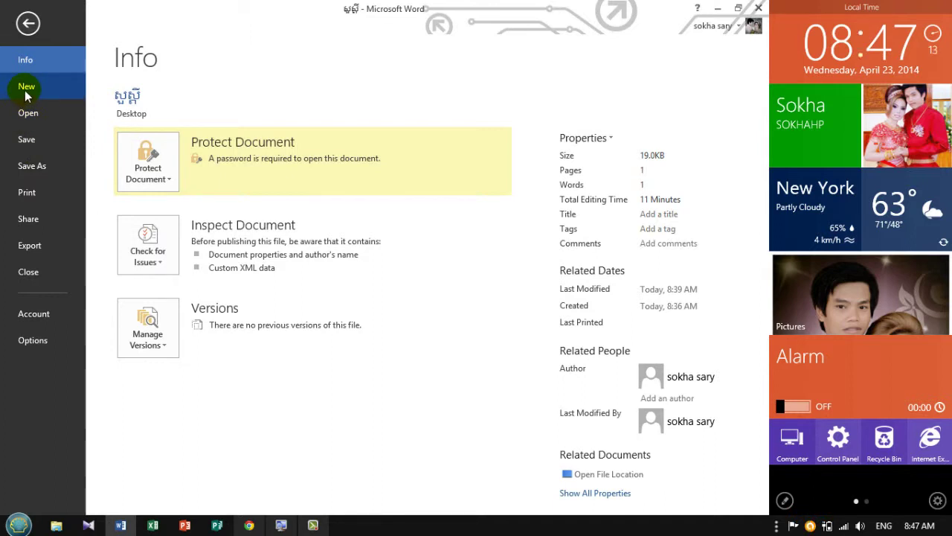
{"action": "left_click", "coordinate": [26, 87]}
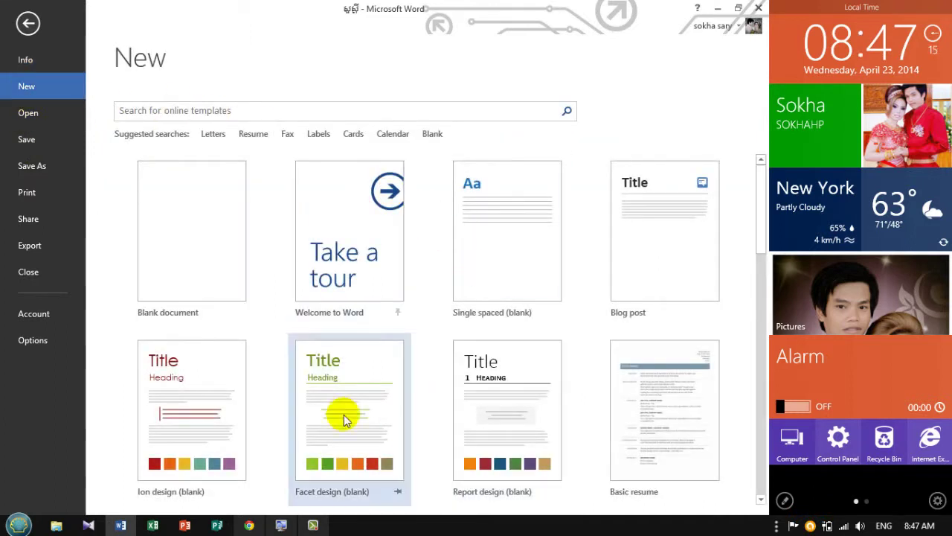
{"action": "left_click", "coordinate": [506, 117]}
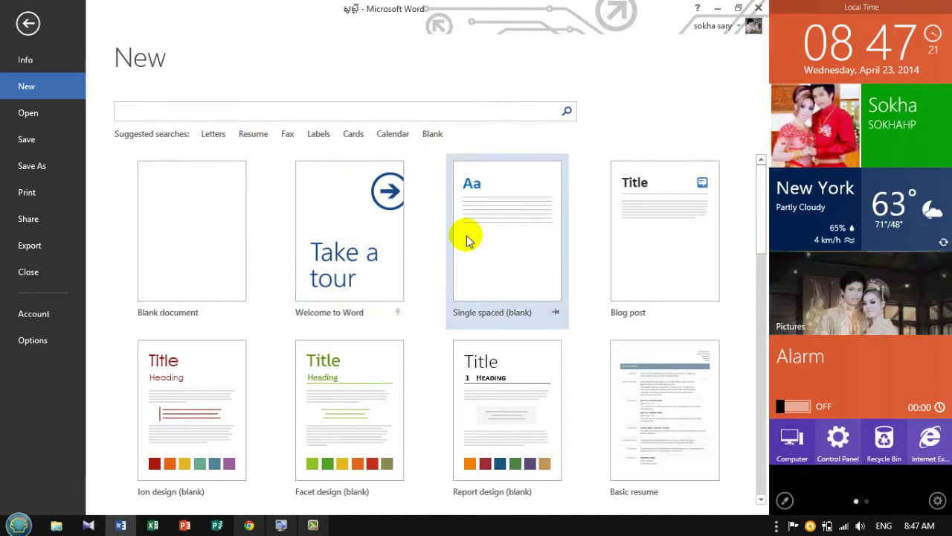
Browse down through the templates and back up to the top of the gallery.
{"action": "scroll", "coordinate": [631, 276], "scroll_direction": "down", "scroll_amount": 2}
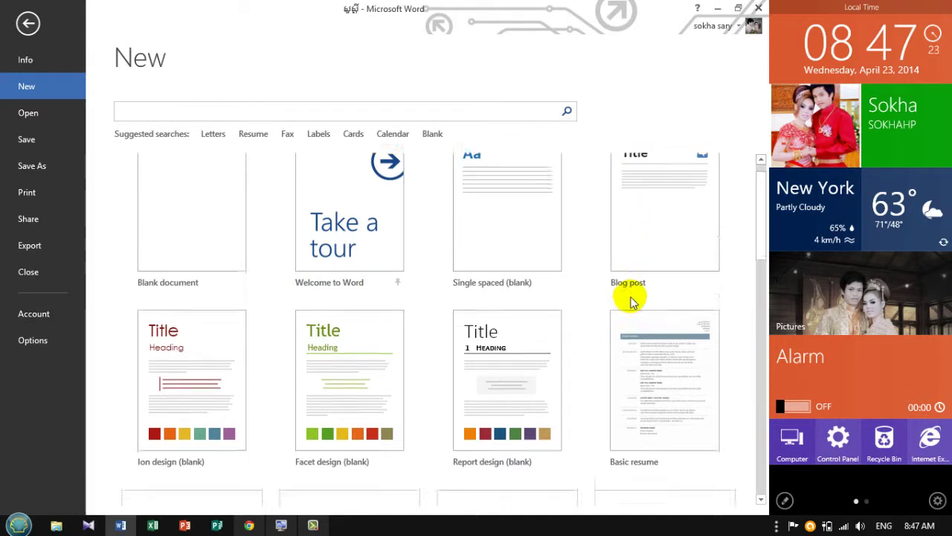
{"action": "scroll", "coordinate": [634, 312], "scroll_direction": "down", "scroll_amount": 2}
{"action": "scroll", "coordinate": [623, 330], "scroll_direction": "down", "scroll_amount": 4}
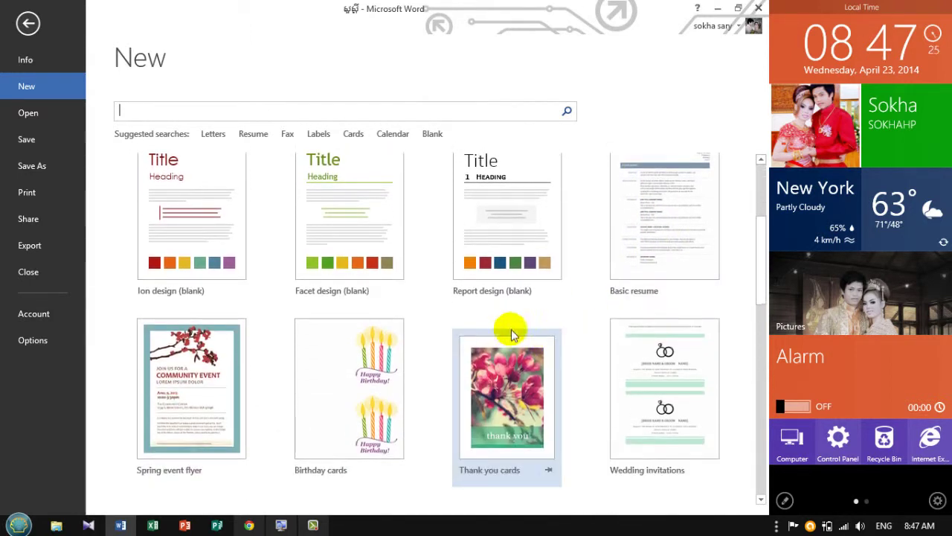
{"action": "scroll", "coordinate": [340, 344], "scroll_direction": "down", "scroll_amount": 5}
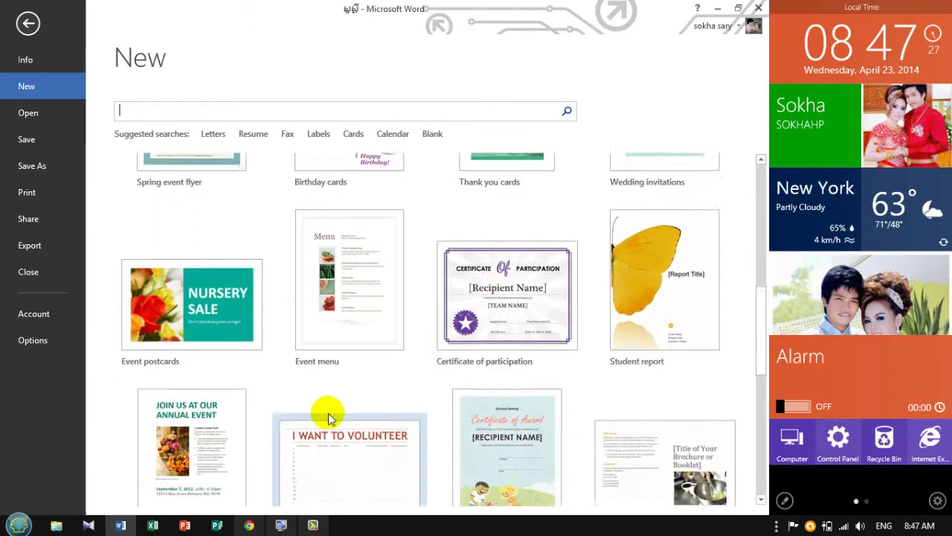
{"action": "scroll", "coordinate": [325, 410], "scroll_direction": "down", "scroll_amount": 3}
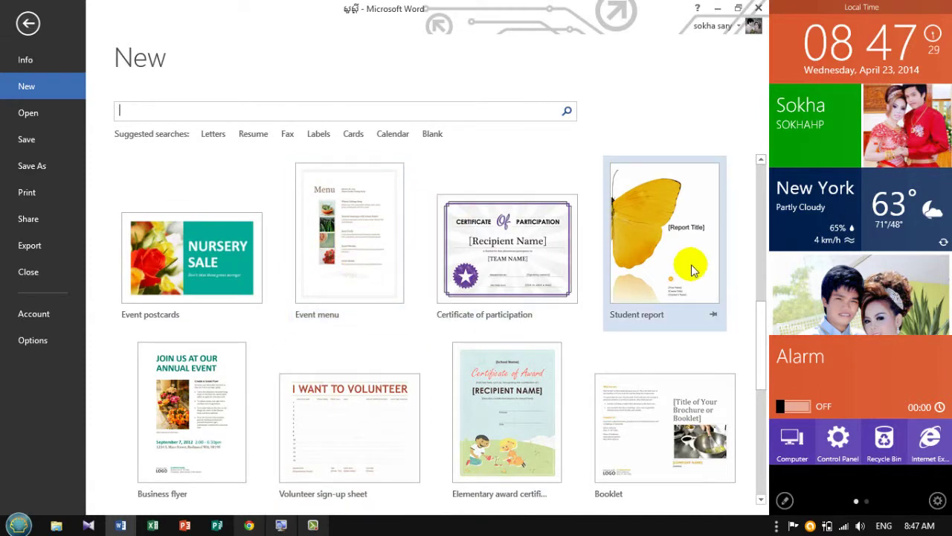
{"action": "scroll", "coordinate": [406, 397], "scroll_direction": "down", "scroll_amount": 3}
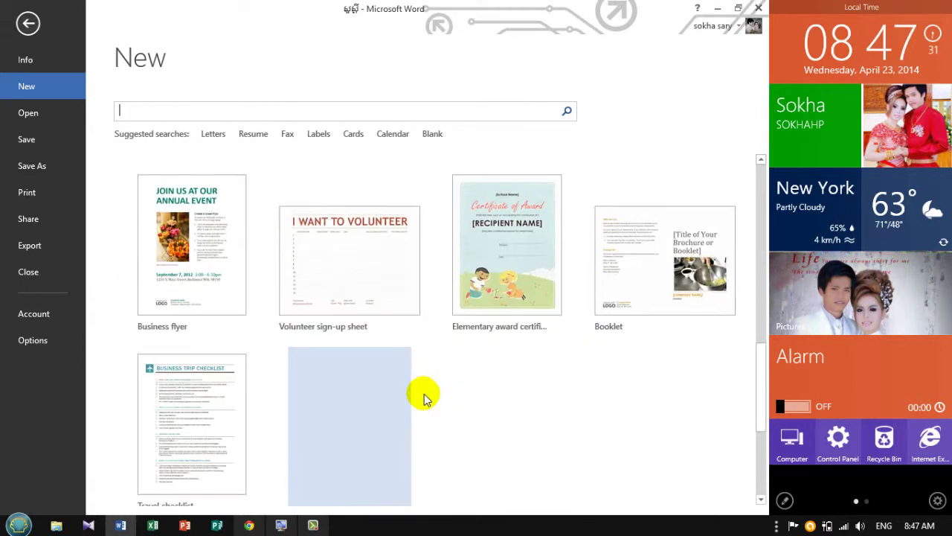
{"action": "scroll", "coordinate": [416, 394], "scroll_direction": "down", "scroll_amount": 3}
{"action": "scroll", "coordinate": [580, 357], "scroll_direction": "down", "scroll_amount": 3}
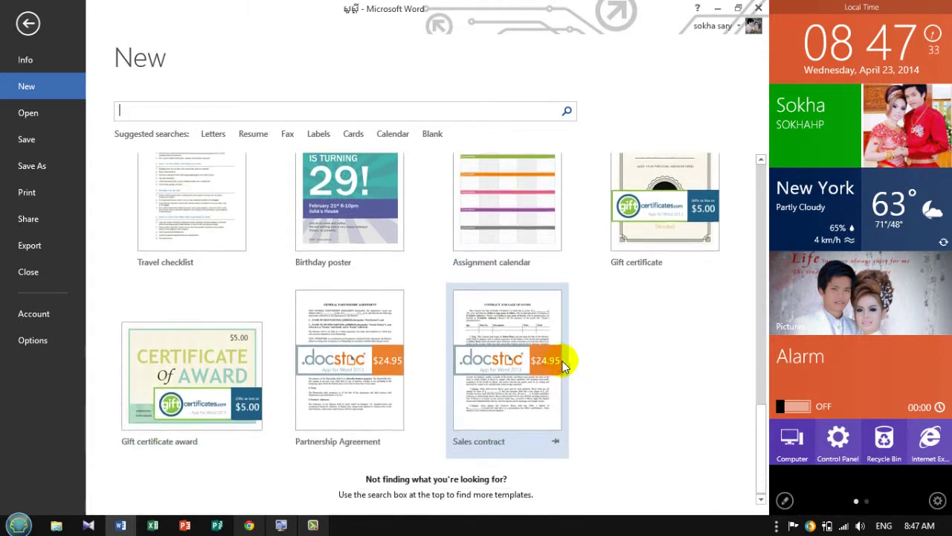
{"action": "scroll", "coordinate": [393, 250], "scroll_direction": "up", "scroll_amount": 1}
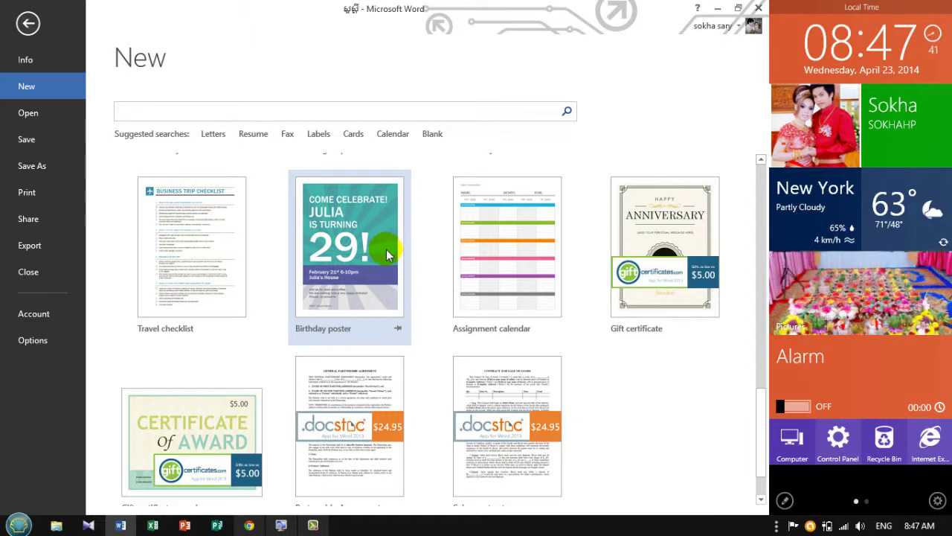
{"action": "scroll", "coordinate": [373, 259], "scroll_direction": "up", "scroll_amount": 1}
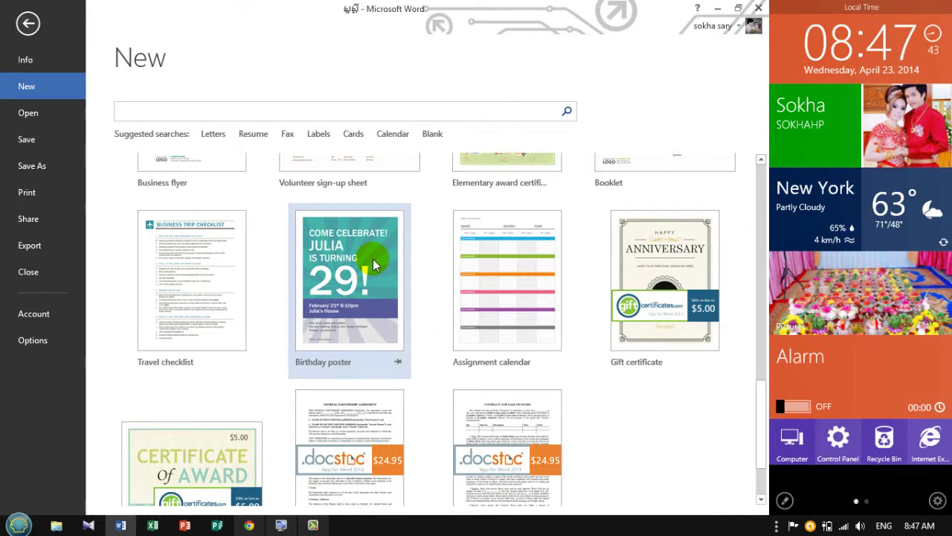
{"action": "scroll", "coordinate": [368, 259], "scroll_direction": "up", "scroll_amount": 5}
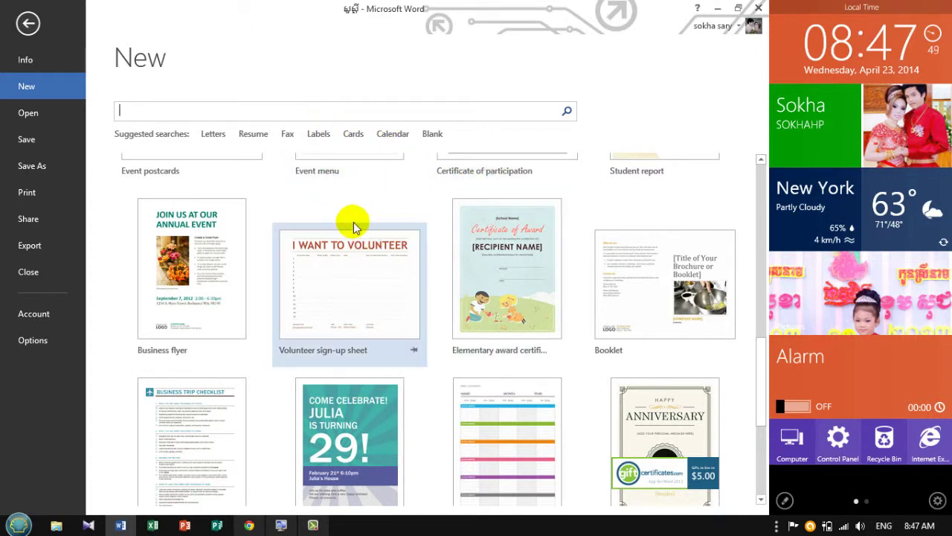
{"action": "scroll", "coordinate": [352, 223], "scroll_direction": "up", "scroll_amount": 5}
{"action": "scroll", "coordinate": [276, 221], "scroll_direction": "up", "scroll_amount": 2}
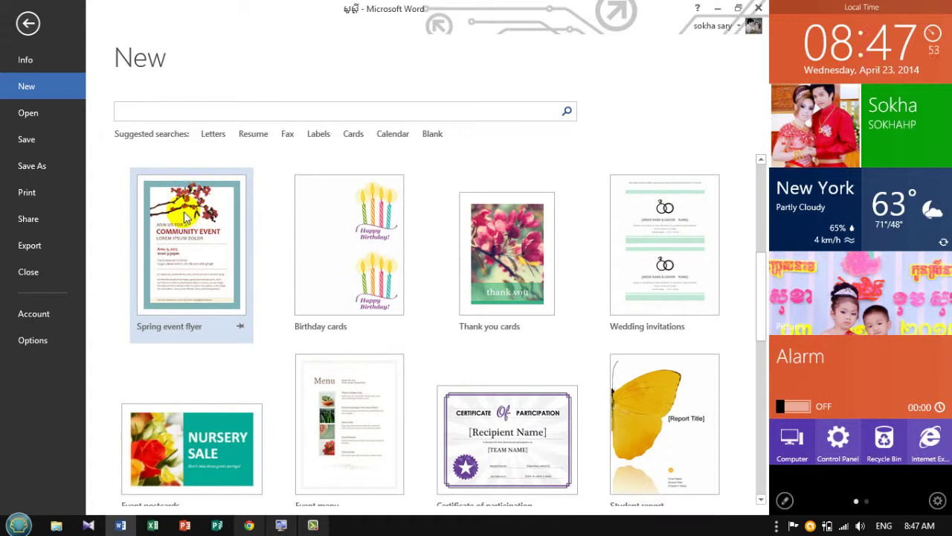
{"action": "scroll", "coordinate": [468, 273], "scroll_direction": "up", "scroll_amount": 3}
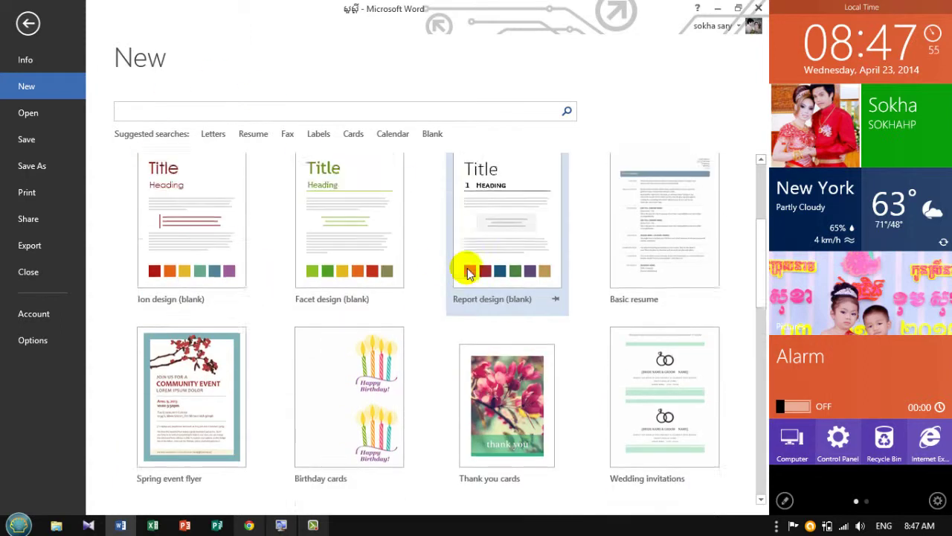
{"action": "scroll", "coordinate": [446, 271], "scroll_direction": "up", "scroll_amount": 4}
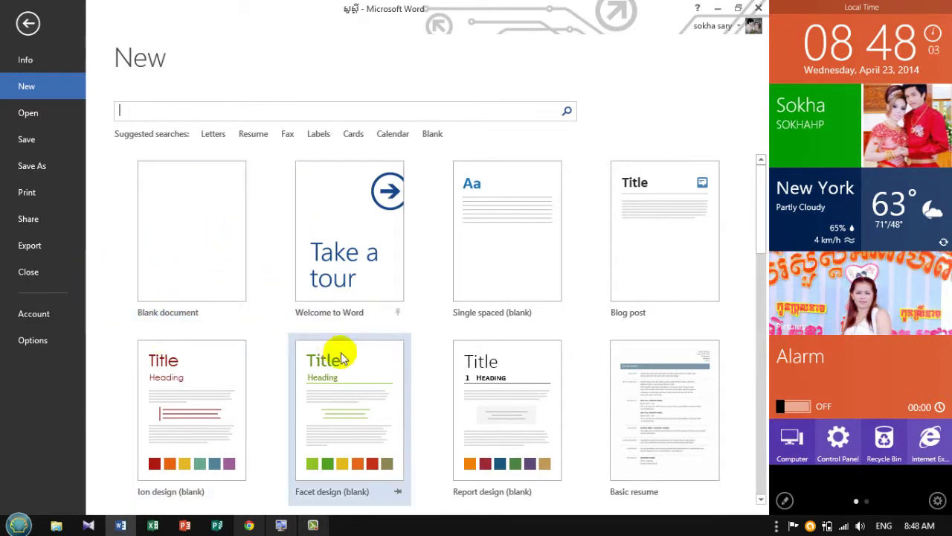
{"action": "scroll", "coordinate": [357, 359], "scroll_direction": "down", "scroll_amount": 2}
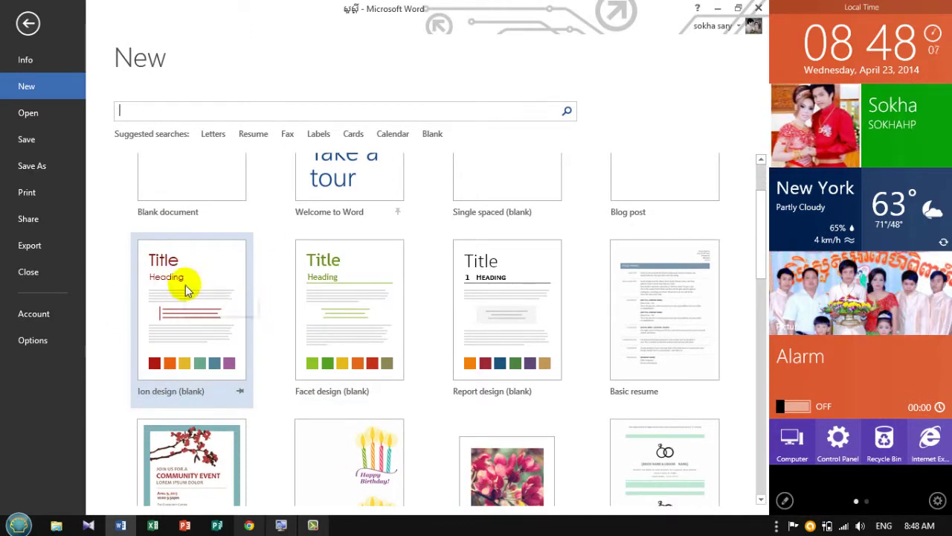
{"action": "scroll", "coordinate": [184, 293], "scroll_direction": "up", "scroll_amount": 2}
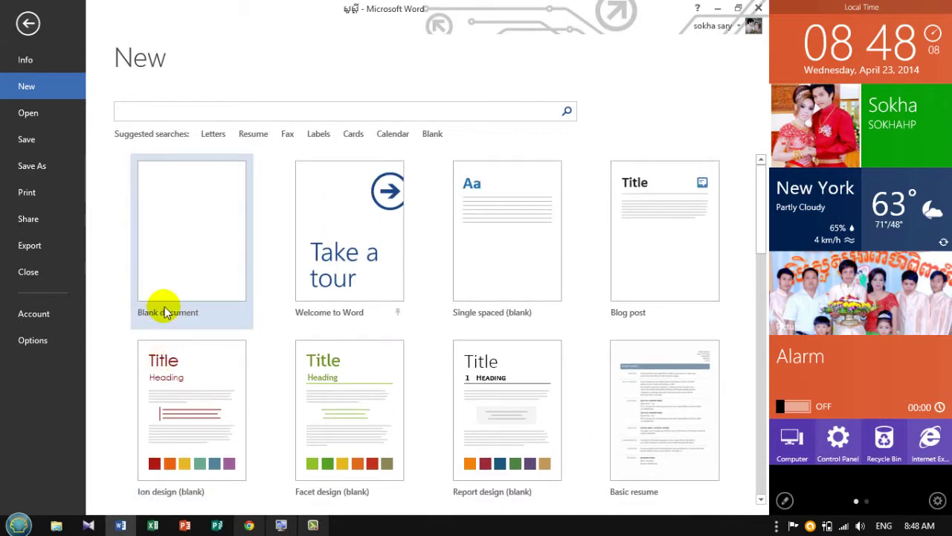
Create blank Document1, then return to the New template gallery from it.
{"action": "left_click", "coordinate": [198, 237]}
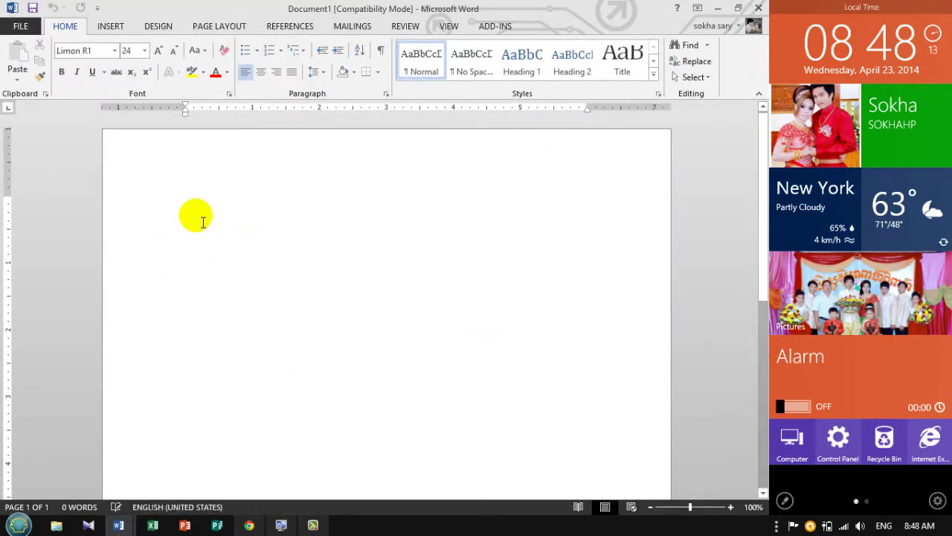
{"action": "left_click", "coordinate": [197, 210]}
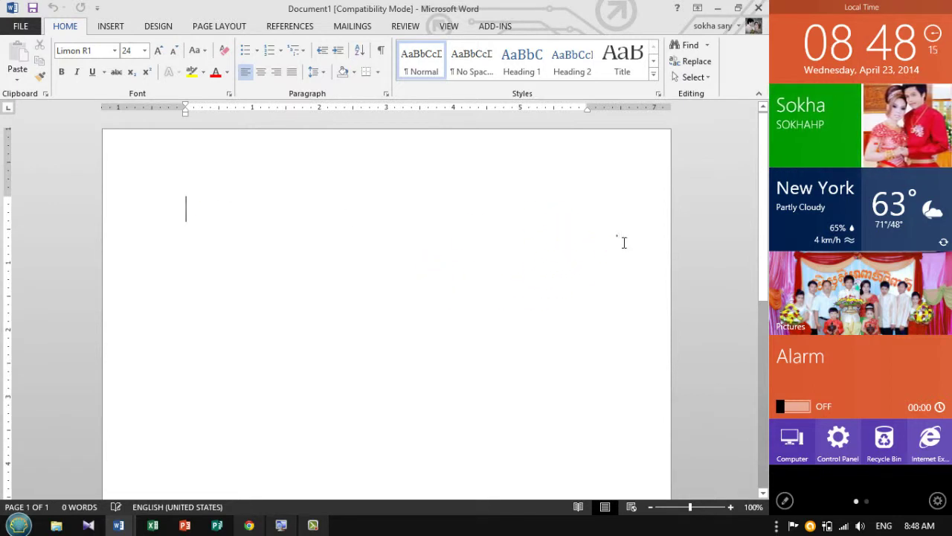
{"action": "left_click", "coordinate": [21, 26]}
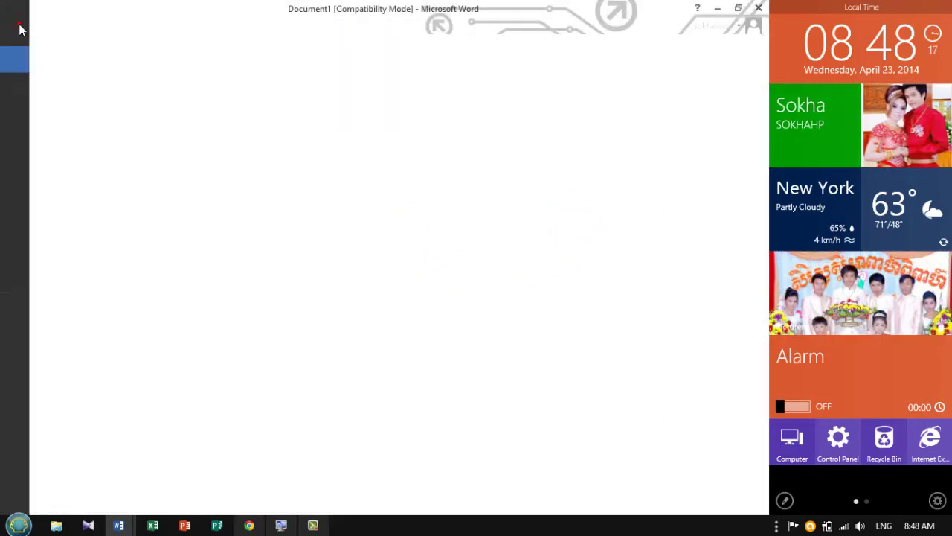
{"action": "left_click", "coordinate": [28, 88]}
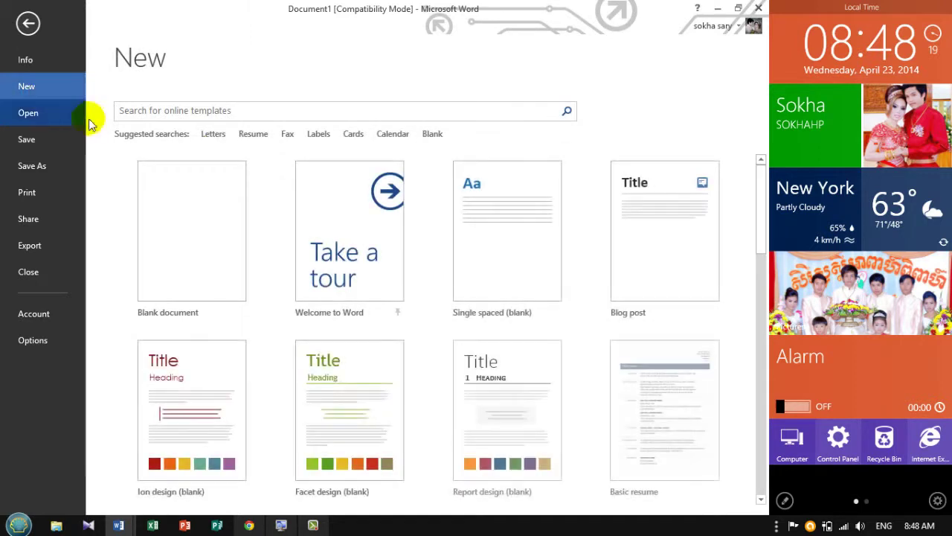
Scroll down the gallery and preview the Spring event flyer template.
{"action": "scroll", "coordinate": [340, 387], "scroll_direction": "down", "scroll_amount": 2}
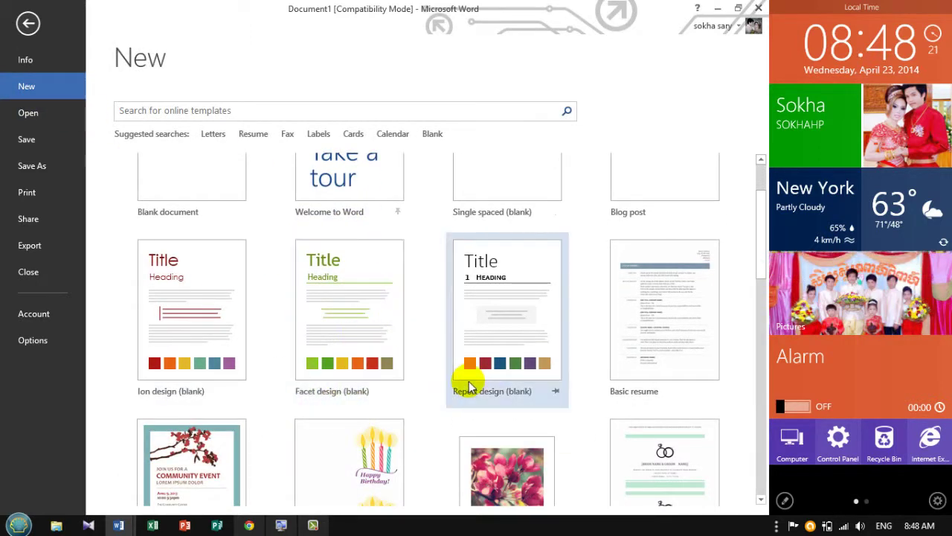
{"action": "scroll", "coordinate": [372, 349], "scroll_direction": "down", "scroll_amount": 2}
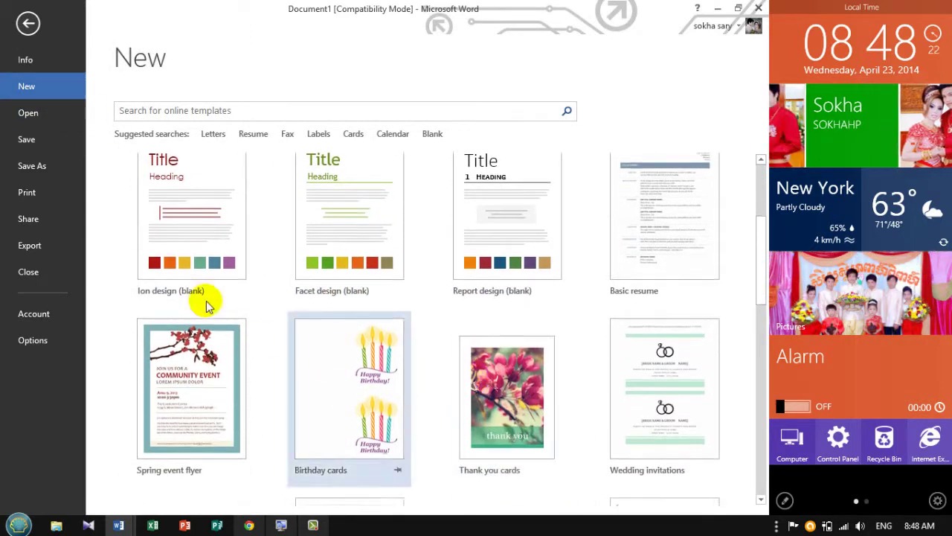
{"action": "left_click", "coordinate": [197, 384]}
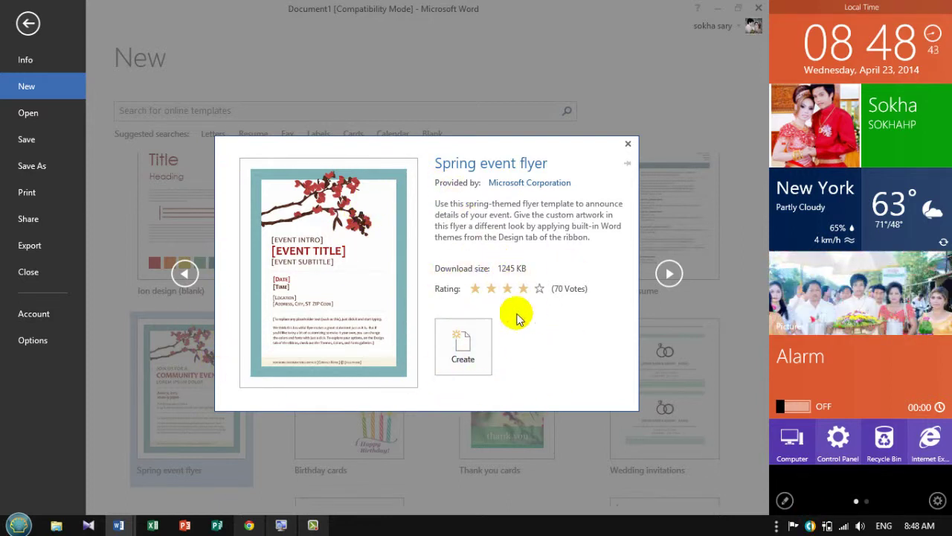
Create Document2 from the Spring event flyer template and scroll through it.
{"action": "left_click", "coordinate": [472, 345]}
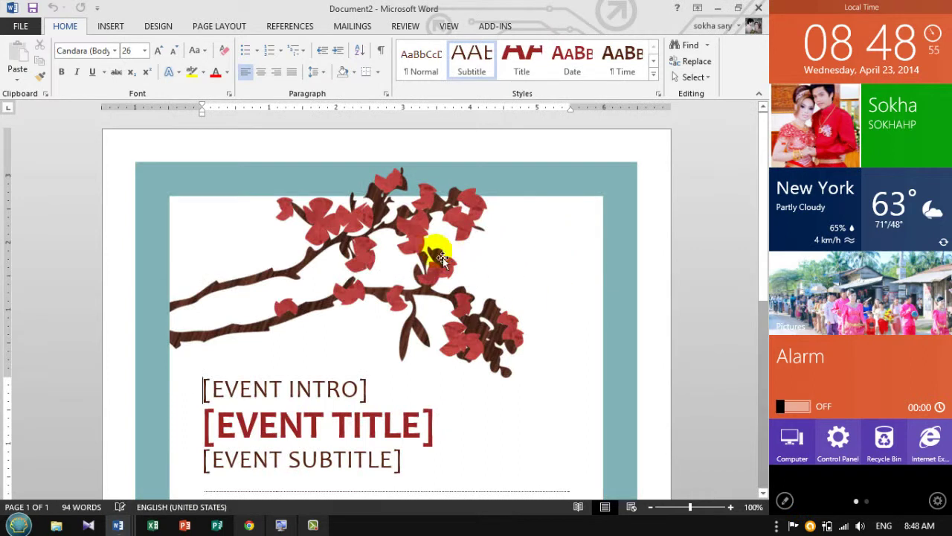
{"action": "scroll", "coordinate": [410, 244], "scroll_direction": "down", "scroll_amount": 1}
{"action": "scroll", "coordinate": [420, 283], "scroll_direction": "down", "scroll_amount": 3}
{"action": "scroll", "coordinate": [424, 300], "scroll_direction": "down", "scroll_amount": 3}
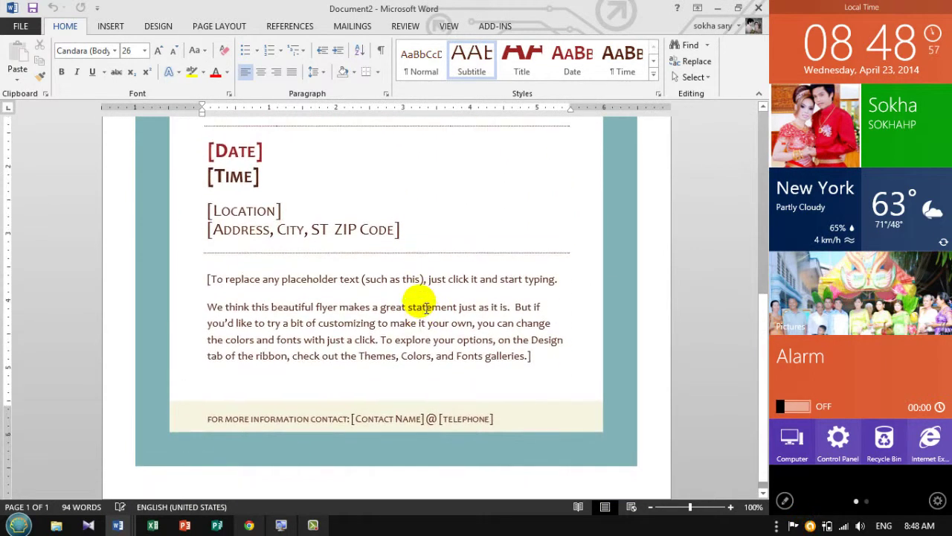
{"action": "scroll", "coordinate": [374, 303], "scroll_direction": "up", "scroll_amount": 3}
{"action": "scroll", "coordinate": [444, 272], "scroll_direction": "up", "scroll_amount": 3}
{"action": "scroll", "coordinate": [439, 268], "scroll_direction": "down", "scroll_amount": 2}
{"action": "scroll", "coordinate": [424, 275], "scroll_direction": "down", "scroll_amount": 4}
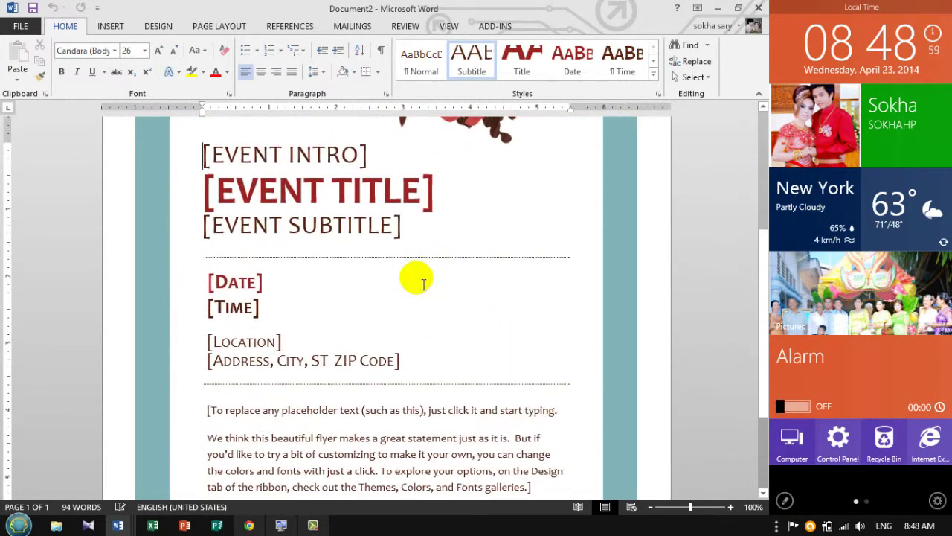
{"action": "scroll", "coordinate": [406, 276], "scroll_direction": "down", "scroll_amount": 2}
{"action": "scroll", "coordinate": [399, 284], "scroll_direction": "down", "scroll_amount": 1}
{"action": "scroll", "coordinate": [399, 284], "scroll_direction": "up", "scroll_amount": 4}
Select the EVENT INTRO, EVENT TITLE and EVENT SUBTITLE placeholder headings.
{"action": "left_click", "coordinate": [282, 216]}
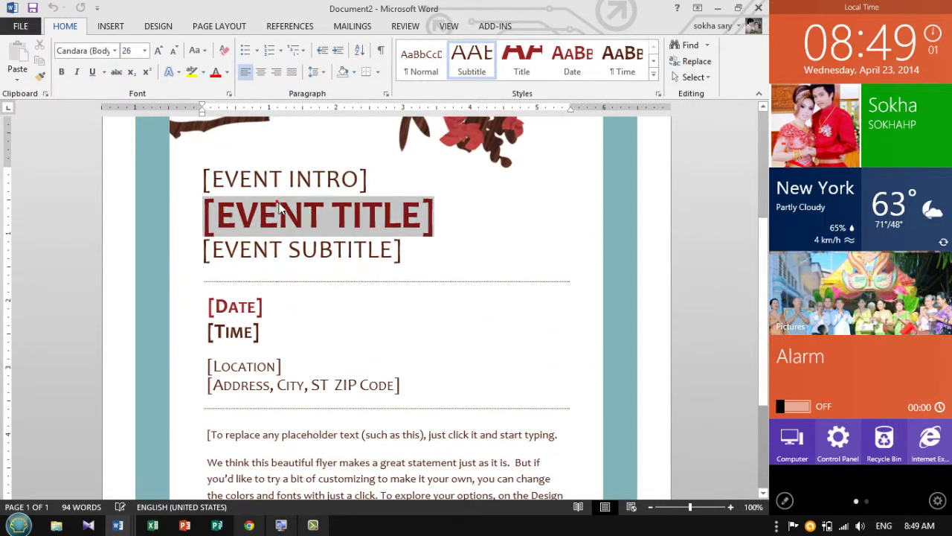
{"action": "left_click", "coordinate": [320, 182]}
{"action": "left_click", "coordinate": [322, 216]}
{"action": "left_click", "coordinate": [323, 253]}
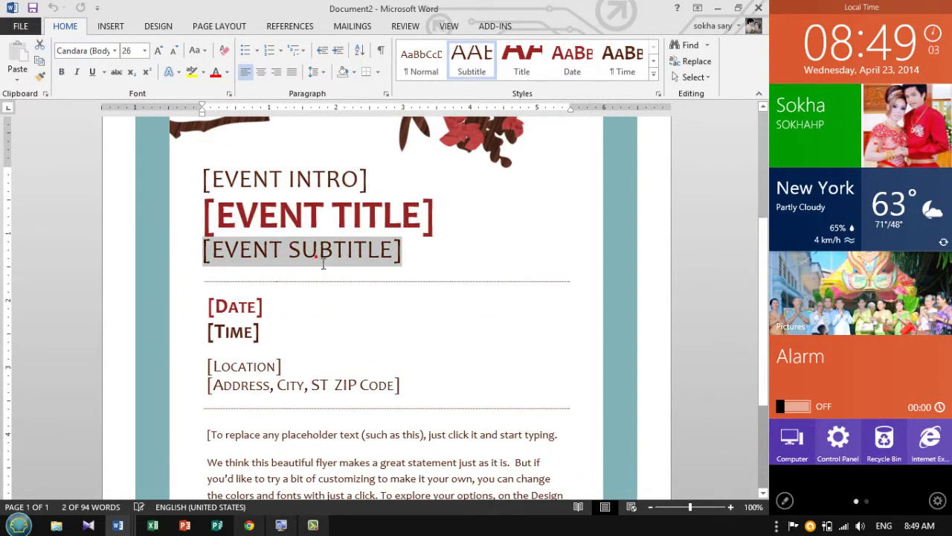
{"action": "scroll", "coordinate": [446, 313], "scroll_direction": "up", "scroll_amount": 2}
{"action": "scroll", "coordinate": [521, 357], "scroll_direction": "up", "scroll_amount": 2}
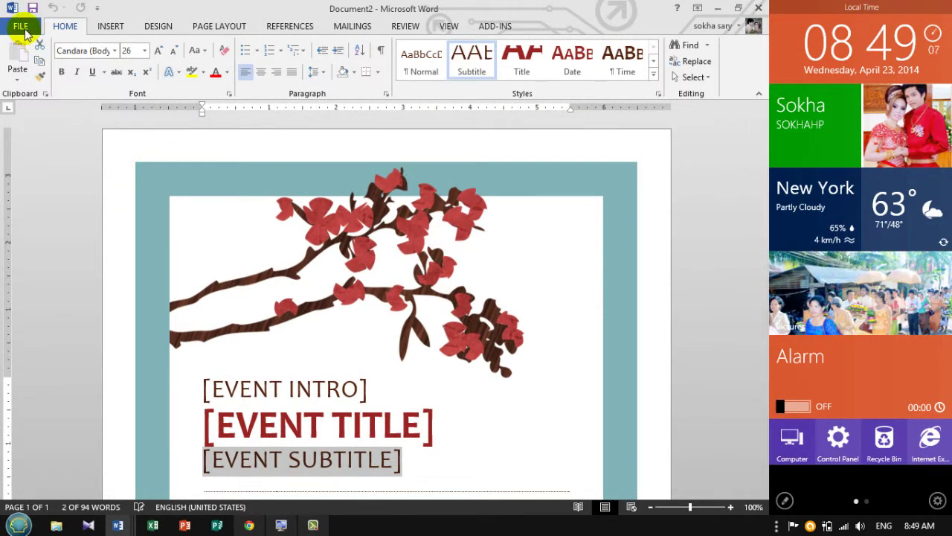
Close the Khmer-named document from the taskbar and reopen Document2's Info page.
{"action": "left_click", "coordinate": [23, 28]}
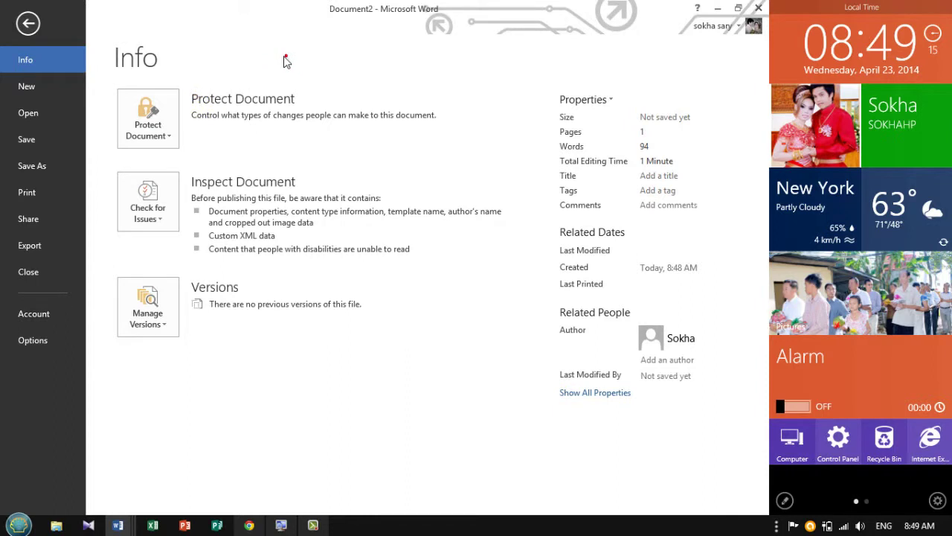
{"action": "left_click", "coordinate": [28, 23]}
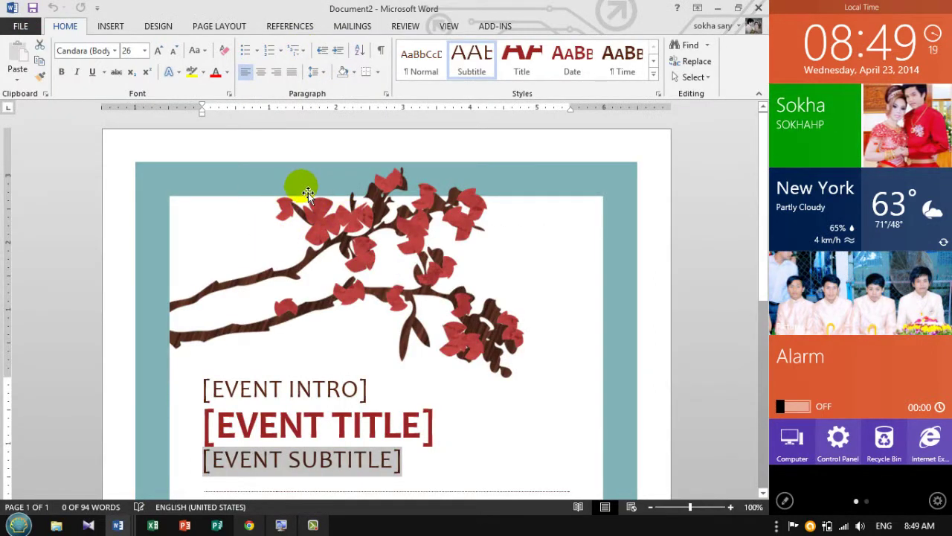
{"action": "mouse_move", "coordinate": [117, 525]}
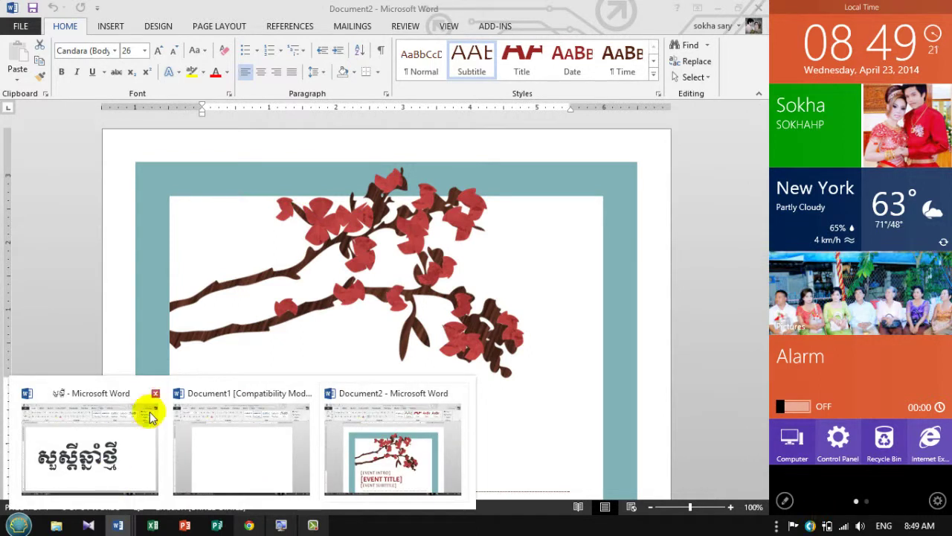
{"action": "left_click", "coordinate": [155, 393]}
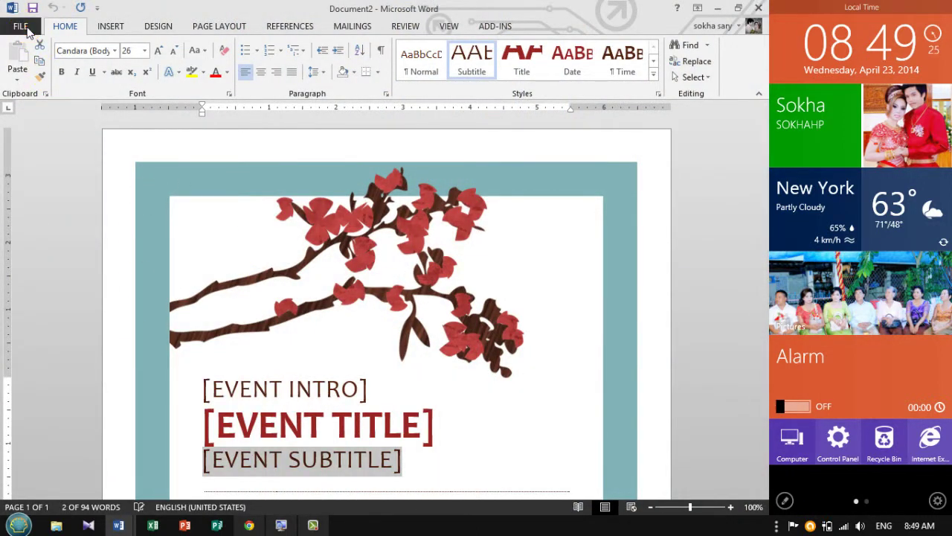
{"action": "left_click", "coordinate": [20, 27]}
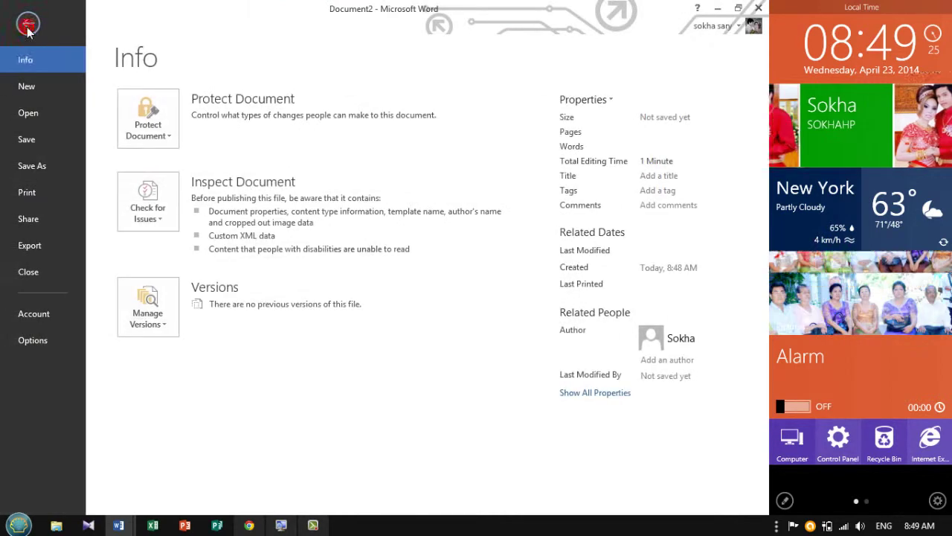
Browse the Open dialog to the Desktop and select the password-protected Khmer document.
{"action": "left_click", "coordinate": [36, 121]}
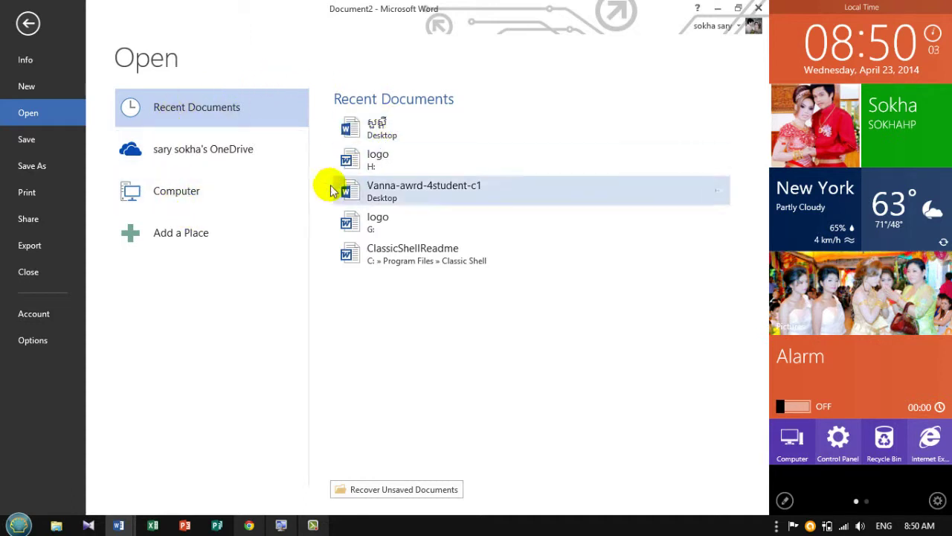
{"action": "left_click", "coordinate": [168, 194]}
{"action": "left_click", "coordinate": [344, 287]}
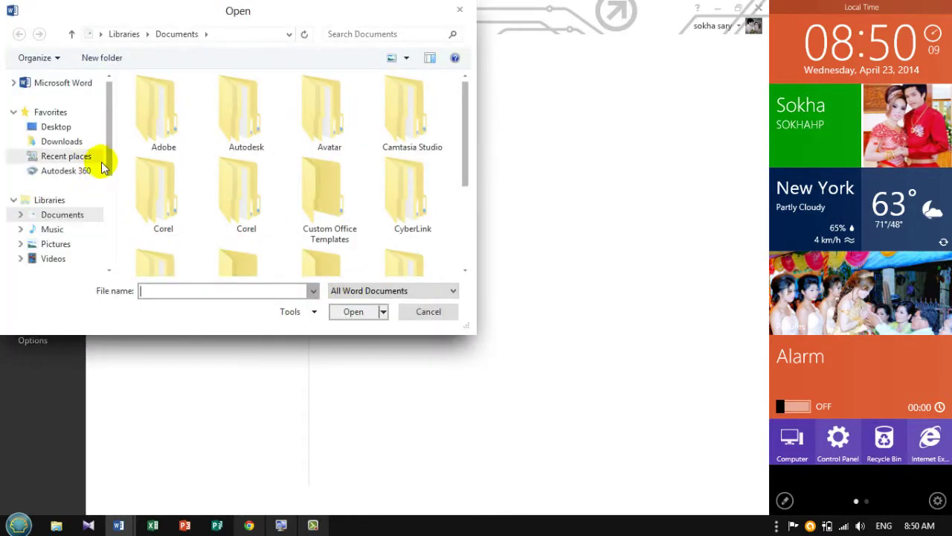
{"action": "scroll", "coordinate": [102, 183], "scroll_direction": "down", "scroll_amount": 3}
{"action": "scroll", "coordinate": [100, 198], "scroll_direction": "up", "scroll_amount": 3}
{"action": "left_click", "coordinate": [56, 127]}
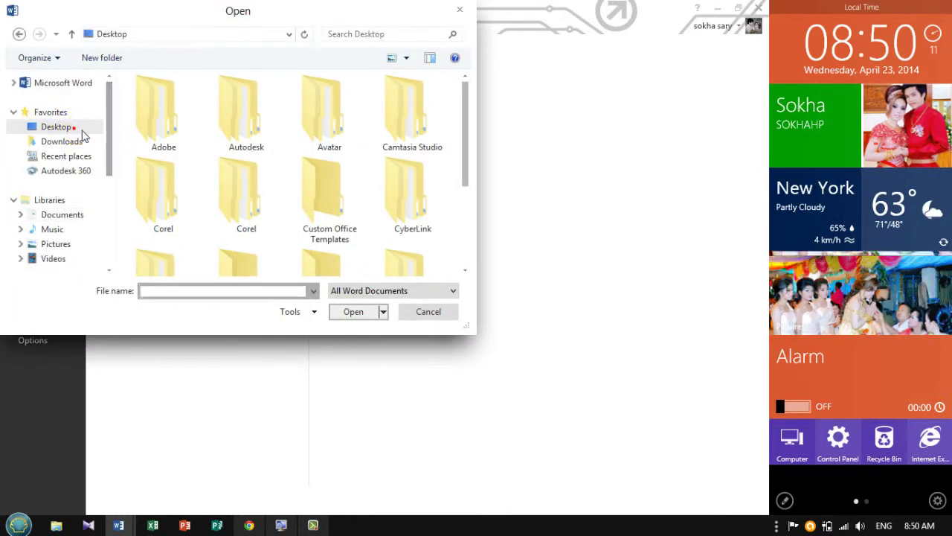
{"action": "scroll", "coordinate": [465, 178], "scroll_direction": "down", "scroll_amount": 2}
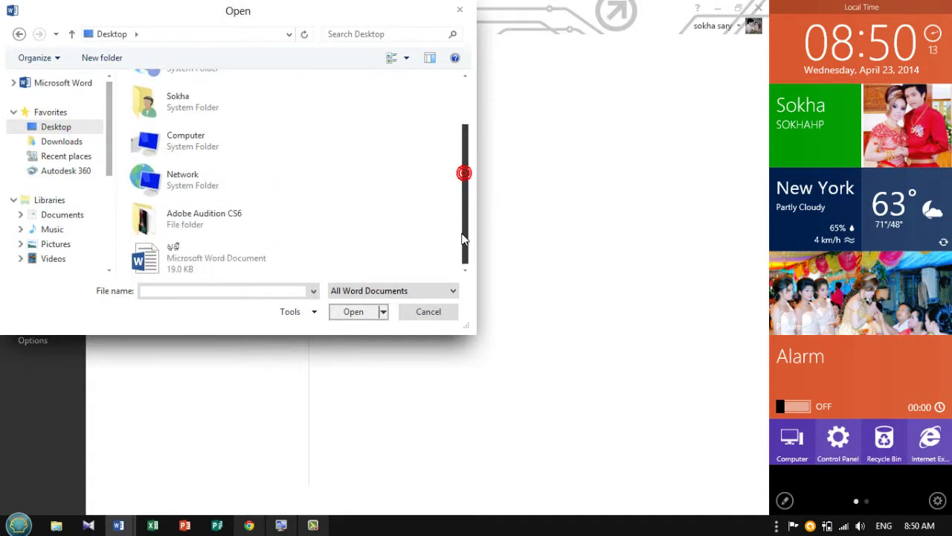
{"action": "left_click", "coordinate": [153, 253]}
Open the Khmer document by entering its open and modify passwords, then view its Info page.
{"action": "left_click", "coordinate": [352, 312]}
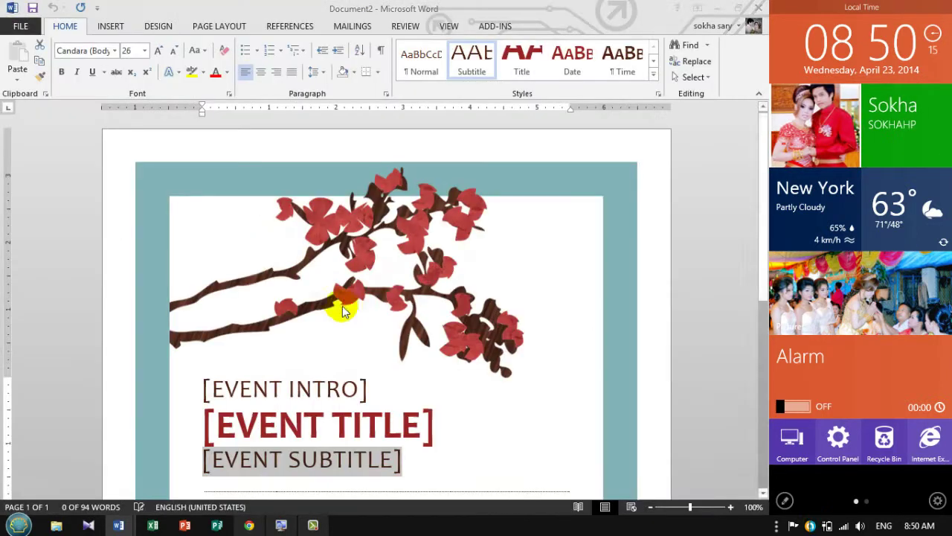
{"action": "left_click_drag", "start_coordinate": [378, 215], "coordinate": [431, 244]}
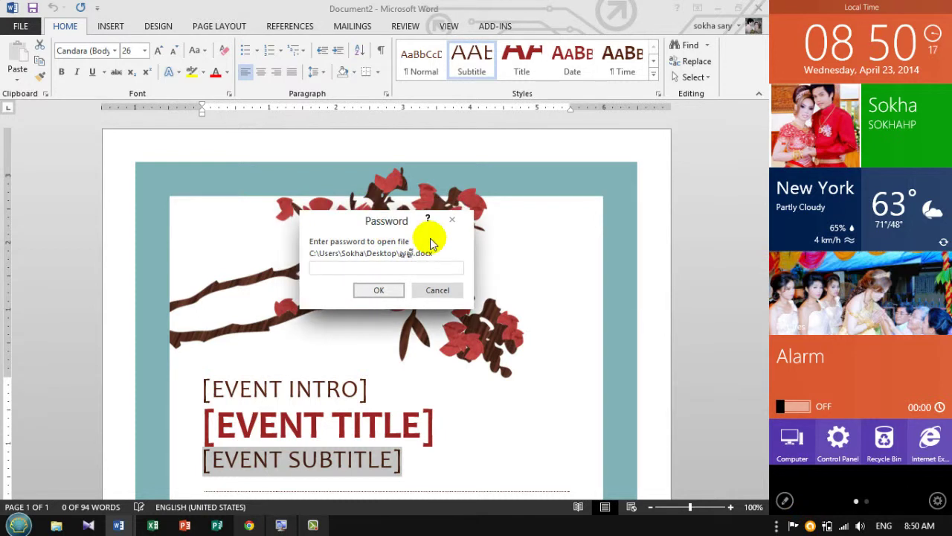
{"action": "key", "text": "Return"}
{"action": "type", "text": "1"}
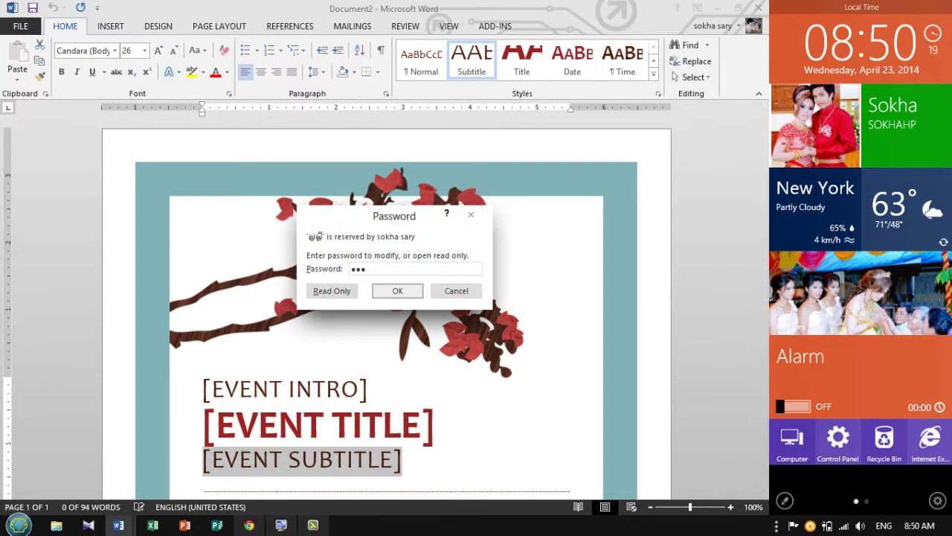
{"action": "key", "text": "Return"}
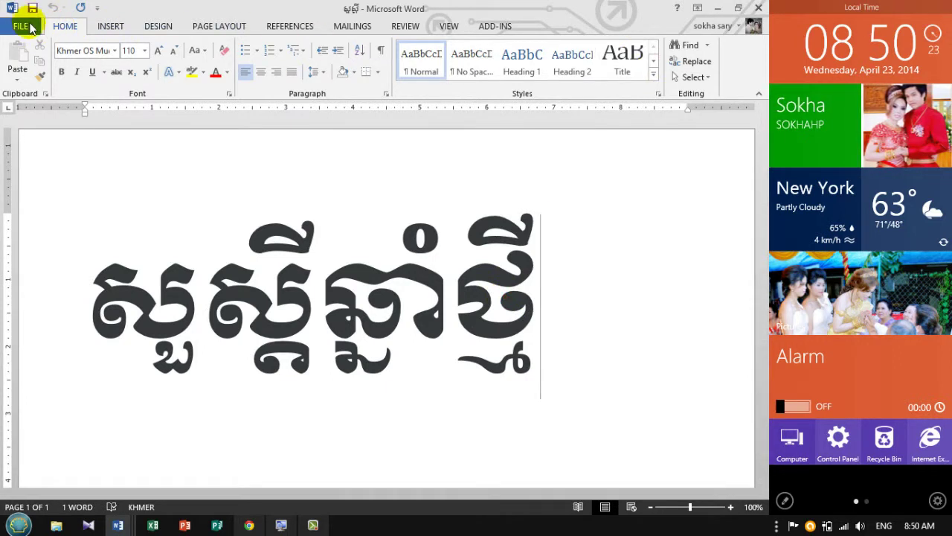
{"action": "left_click", "coordinate": [23, 26]}
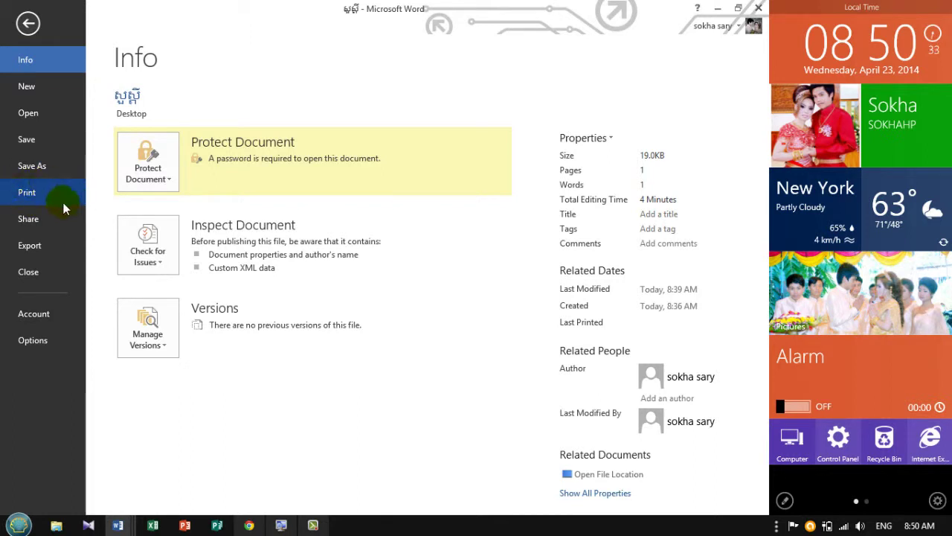
{"action": "left_click", "coordinate": [27, 194]}
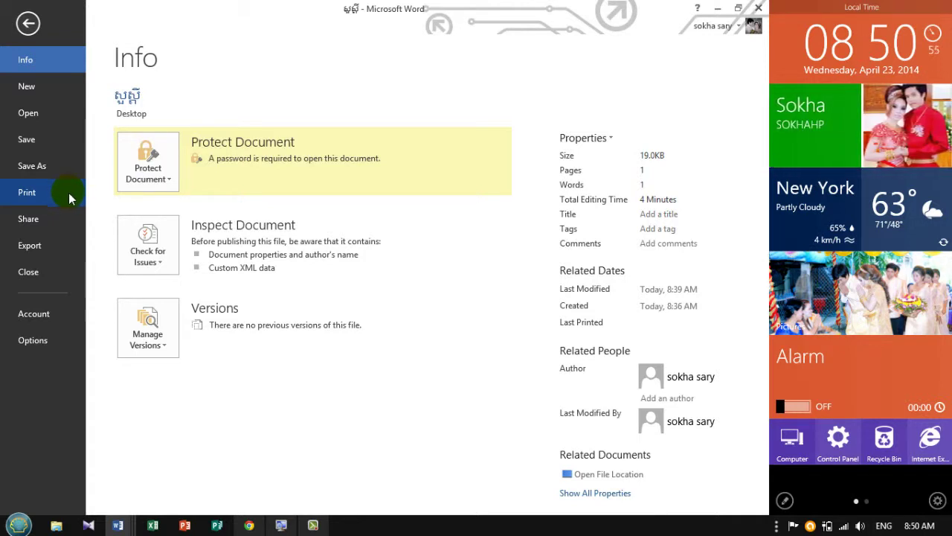
Preview the Khmer document for printing with 7 copies on Send To OneNote 2013.
{"action": "left_click", "coordinate": [26, 198]}
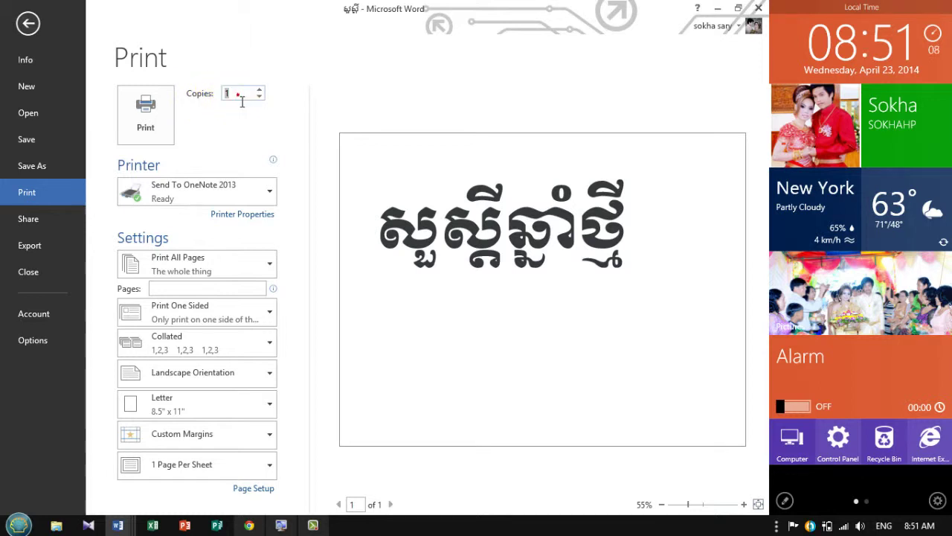
{"action": "left_click", "coordinate": [635, 237]}
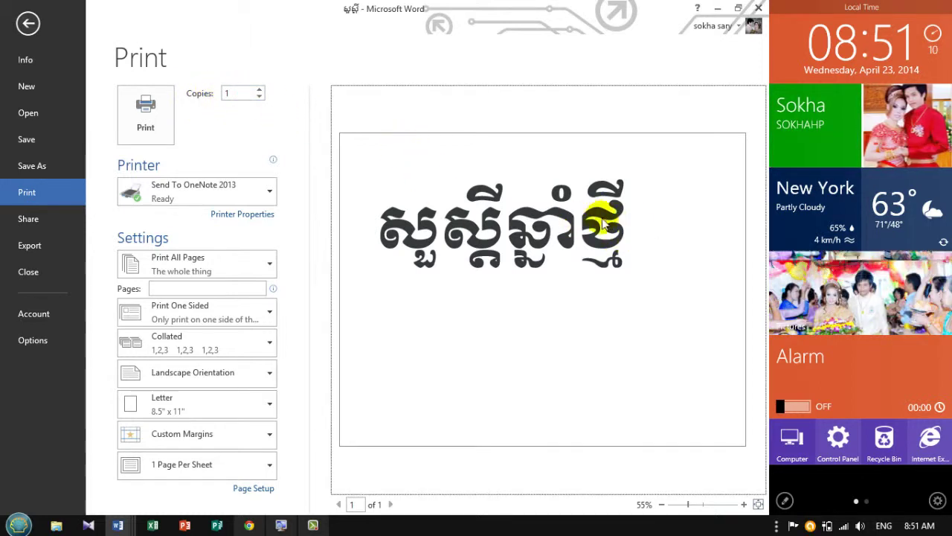
{"action": "left_click", "coordinate": [242, 99]}
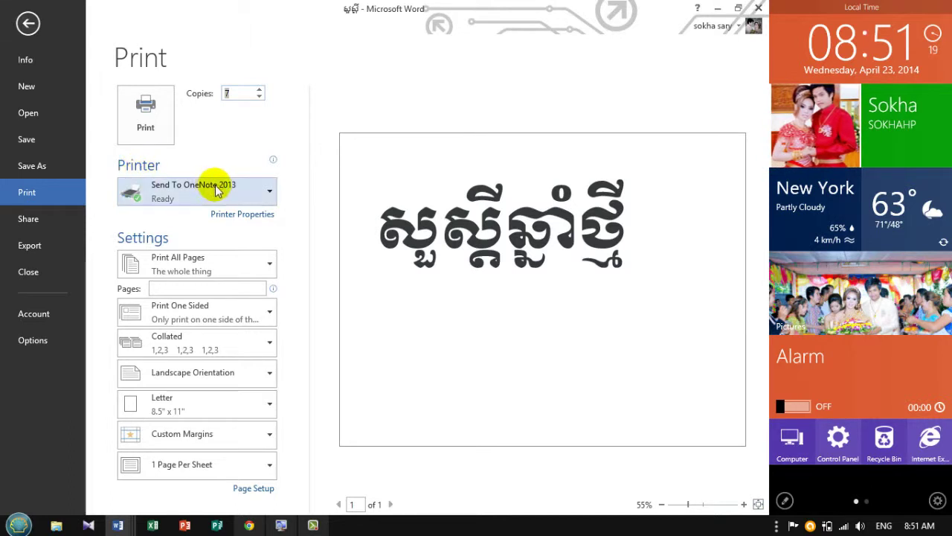
{"action": "left_click", "coordinate": [259, 194]}
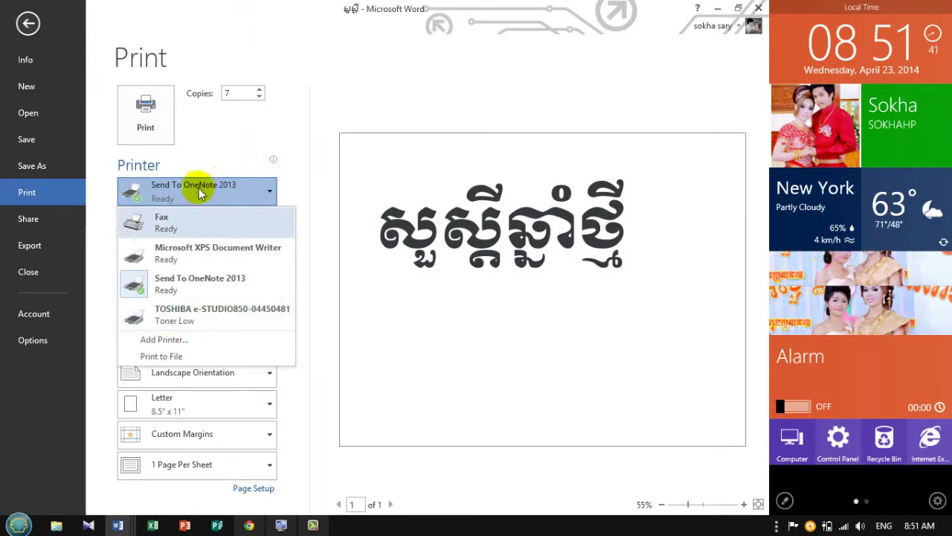
{"action": "left_click", "coordinate": [209, 160]}
{"action": "left_click", "coordinate": [188, 192]}
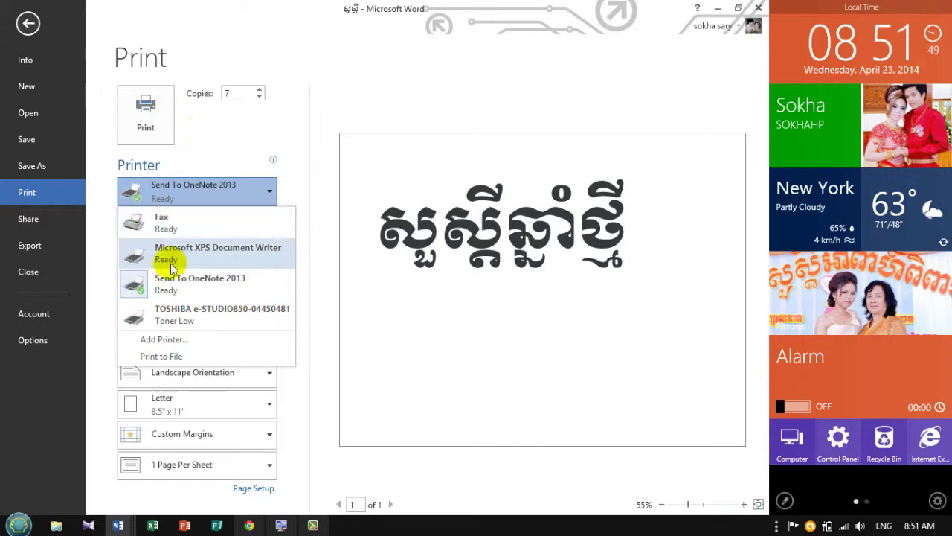
{"action": "left_click", "coordinate": [192, 146]}
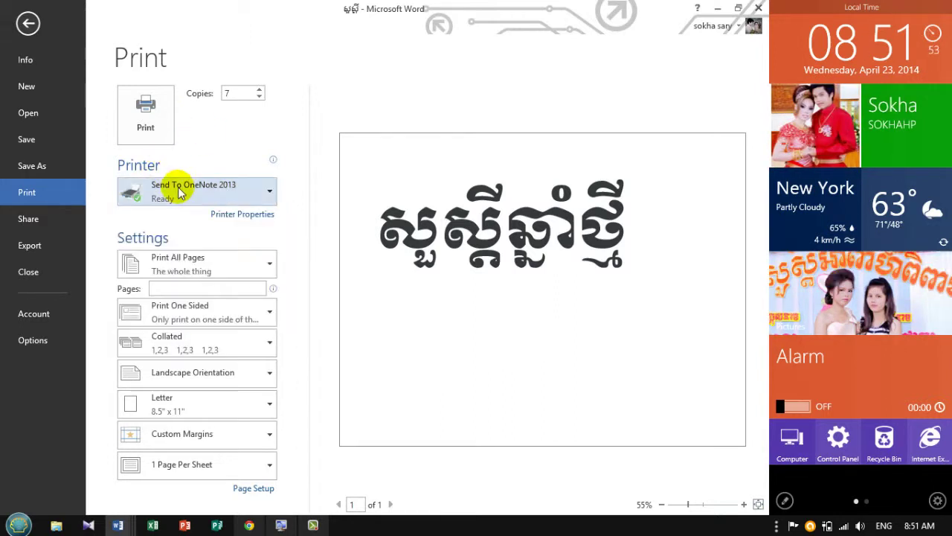
{"action": "left_click", "coordinate": [250, 218]}
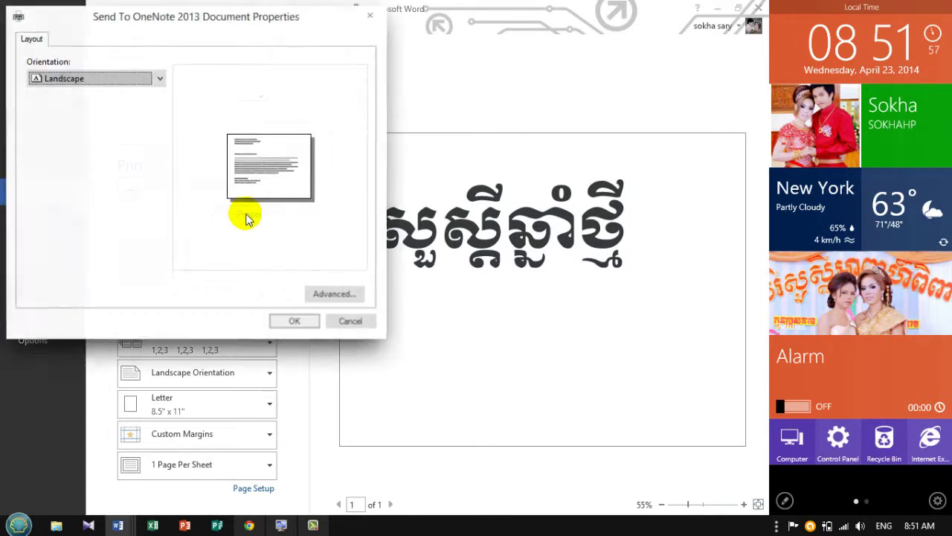
{"action": "mouse_move", "coordinate": [132, 23]}
{"action": "left_mouse_down"}
{"action": "mouse_move", "coordinate": [224, 75]}
{"action": "mouse_move", "coordinate": [440, 110]}
{"action": "left_mouse_up"}
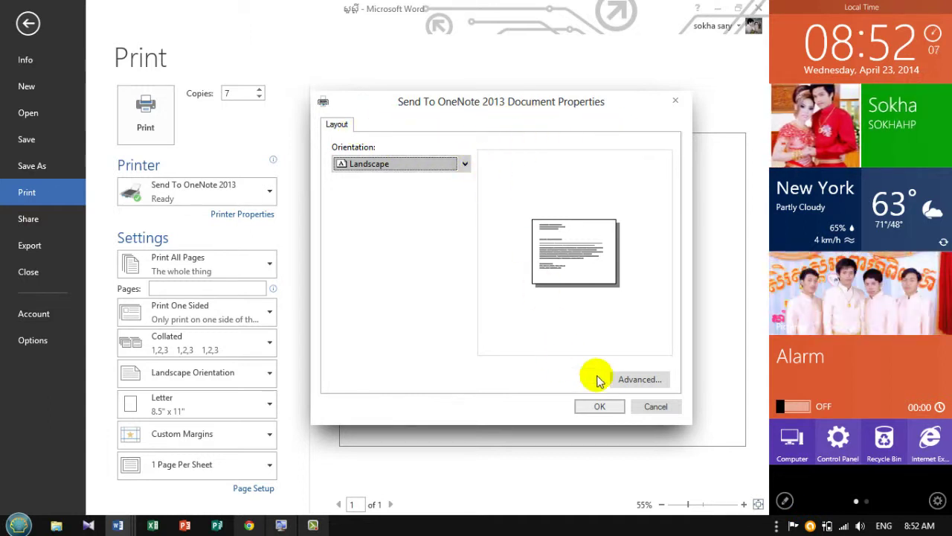
{"action": "left_click", "coordinate": [658, 409]}
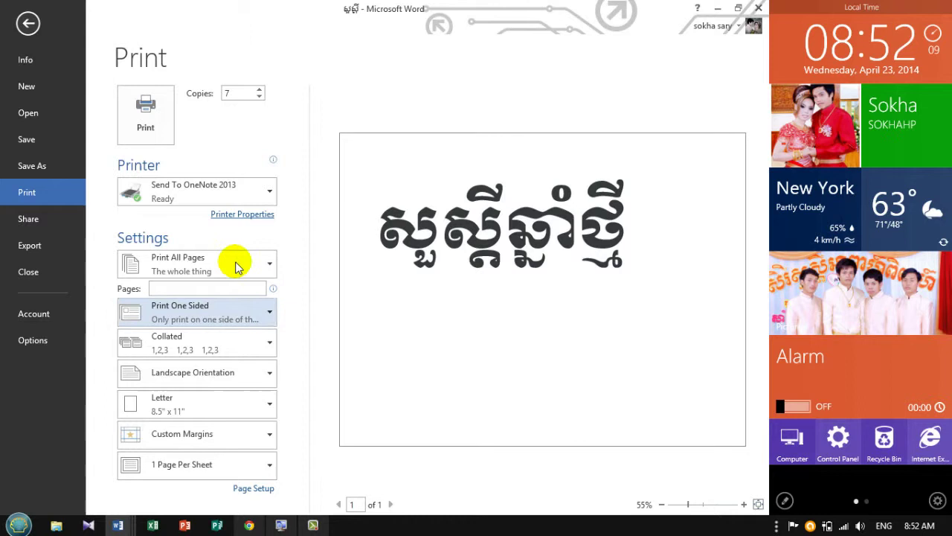
Change the print range from all pages to a custom range of pages 1-2.
{"action": "left_click", "coordinate": [211, 263]}
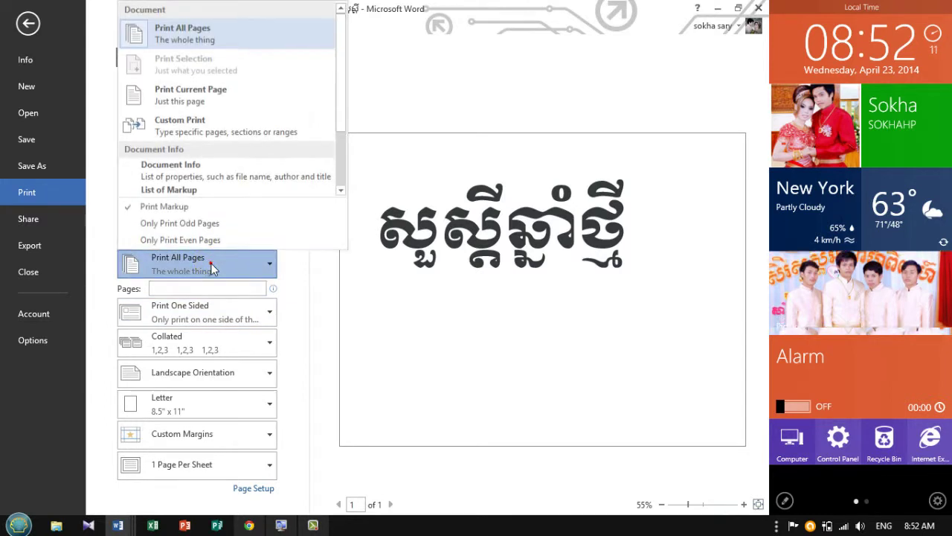
{"action": "left_click", "coordinate": [213, 266]}
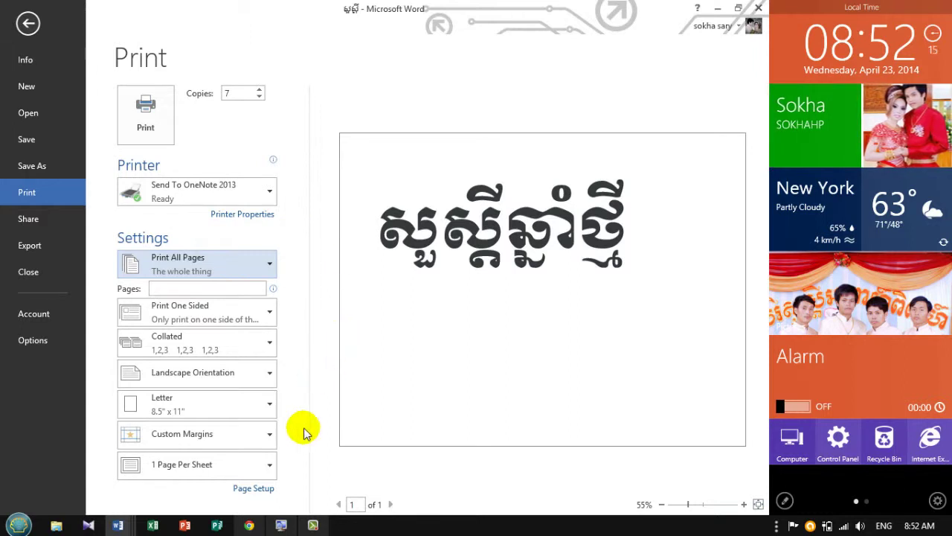
{"action": "left_click", "coordinate": [354, 505]}
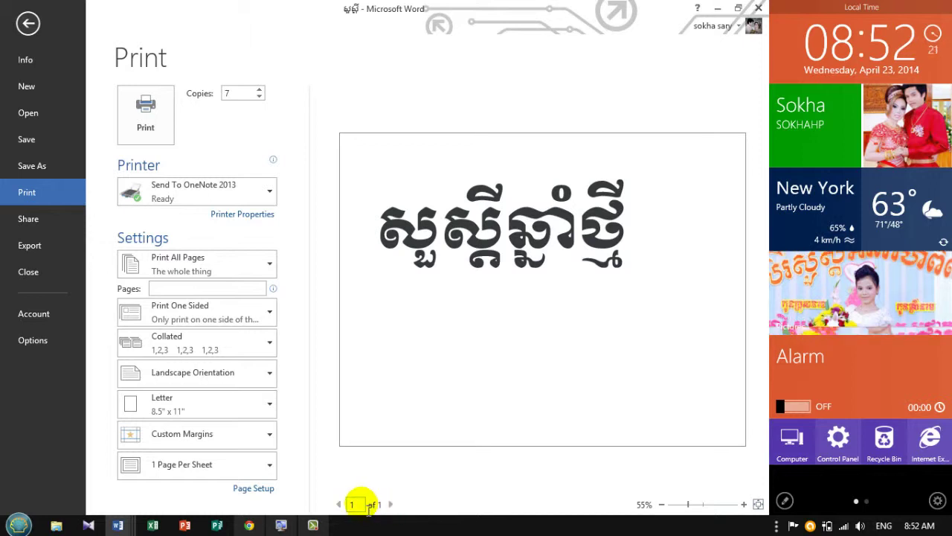
{"action": "left_click", "coordinate": [174, 288]}
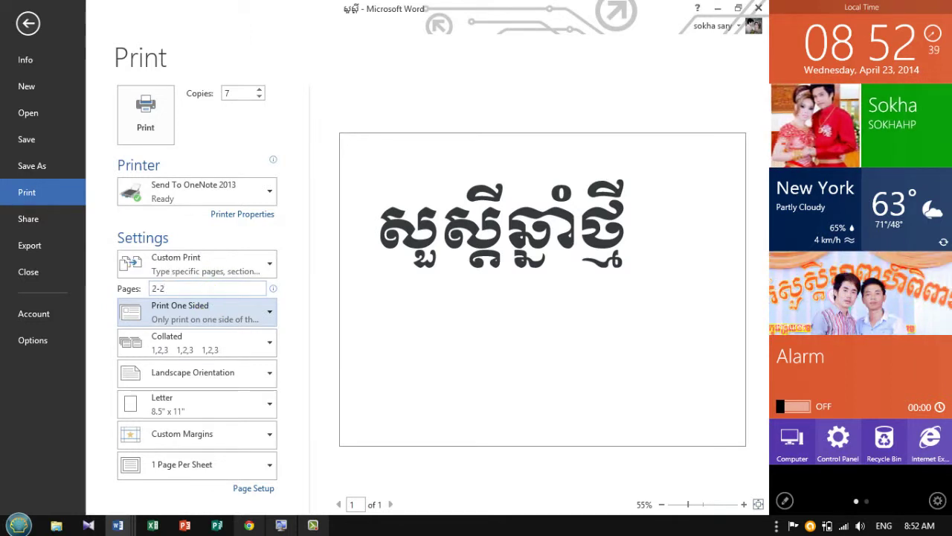
{"action": "left_click", "coordinate": [216, 291]}
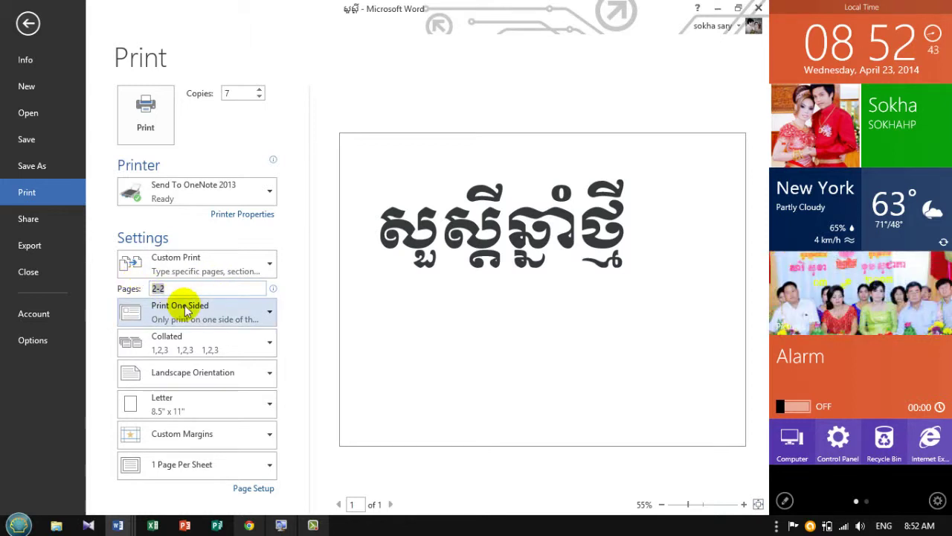
{"action": "type", "text": "1-"}
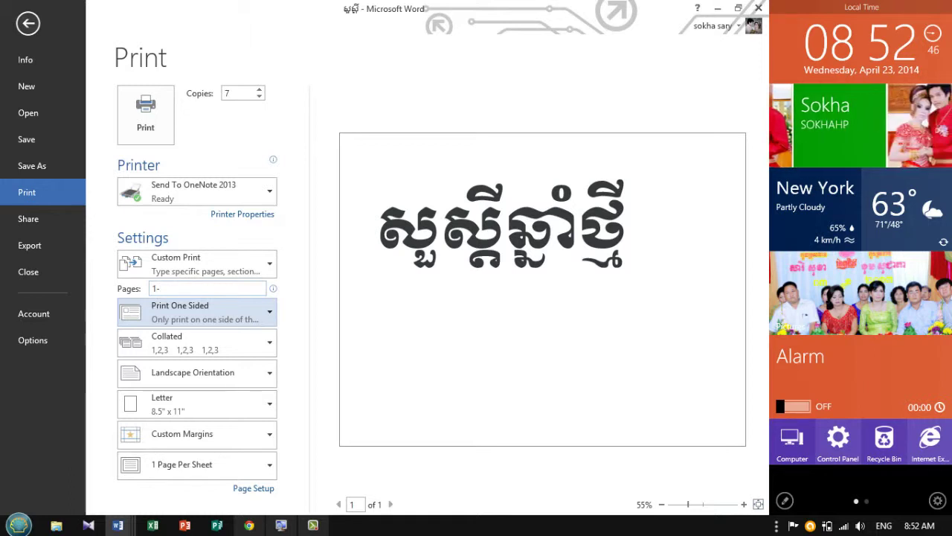
{"action": "type", "text": "2"}
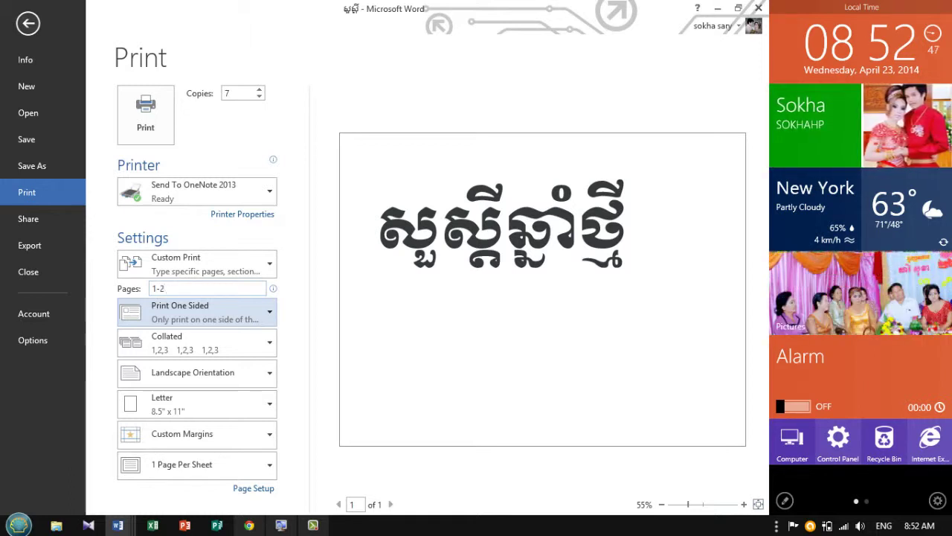
{"action": "left_click", "coordinate": [310, 265]}
{"action": "left_click", "coordinate": [151, 299]}
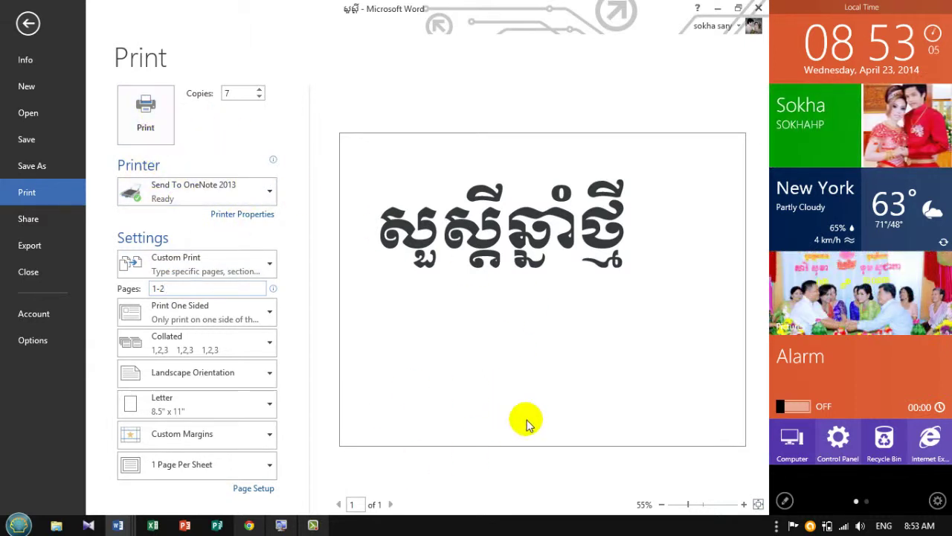
Return to the Khmer document, then reopen its Info page showing the password requirement.
{"action": "left_click", "coordinate": [27, 23]}
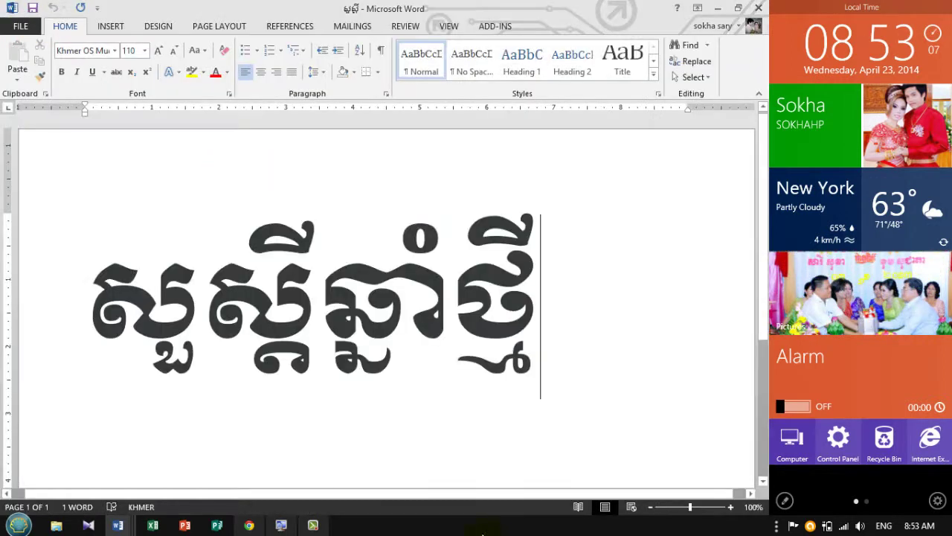
{"action": "left_click", "coordinate": [327, 525]}
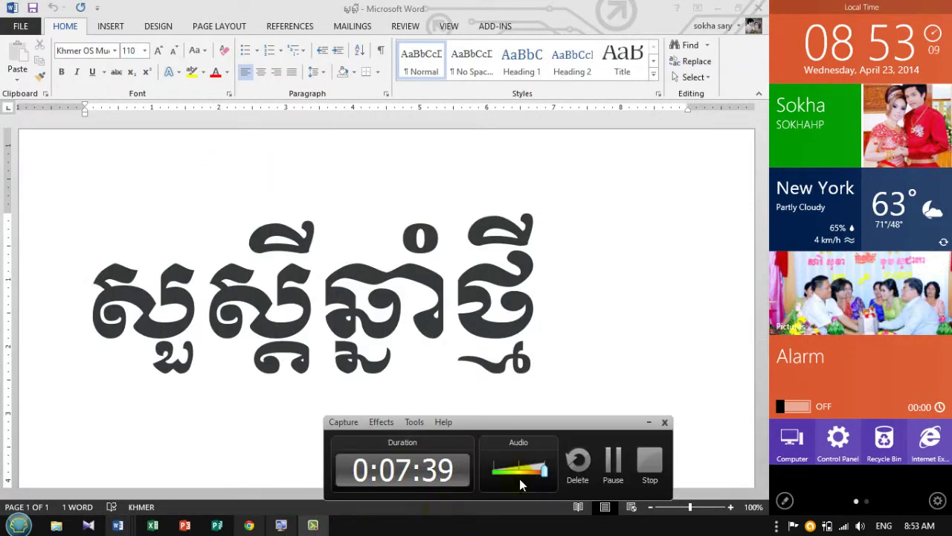
{"action": "left_click", "coordinate": [649, 422]}
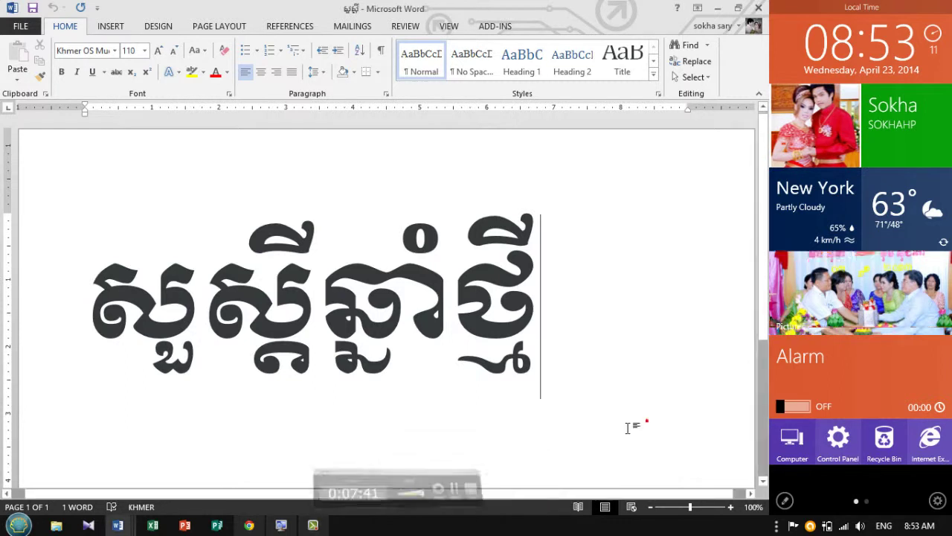
{"action": "left_click", "coordinate": [20, 25]}
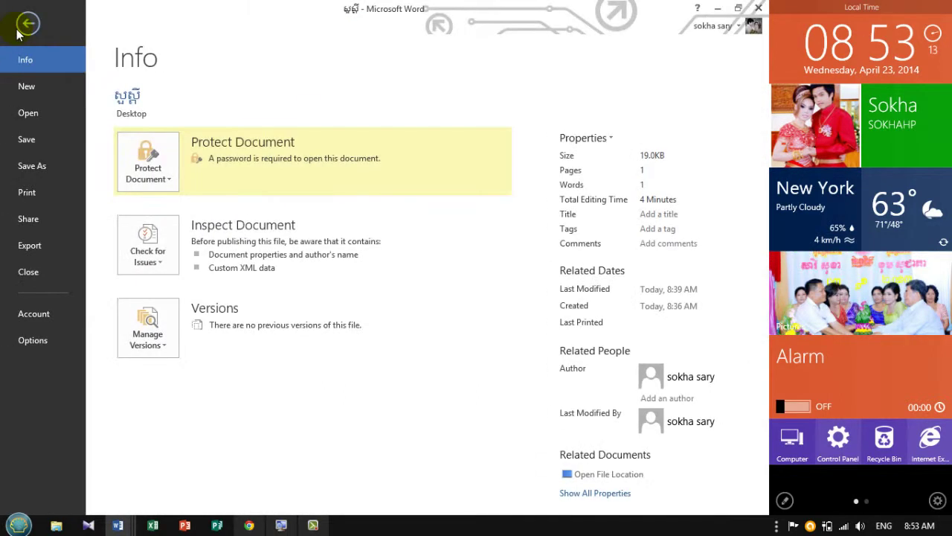
Browse the Share and Export pages, view Change File Type formats, then return to editing.
{"action": "left_click", "coordinate": [34, 225]}
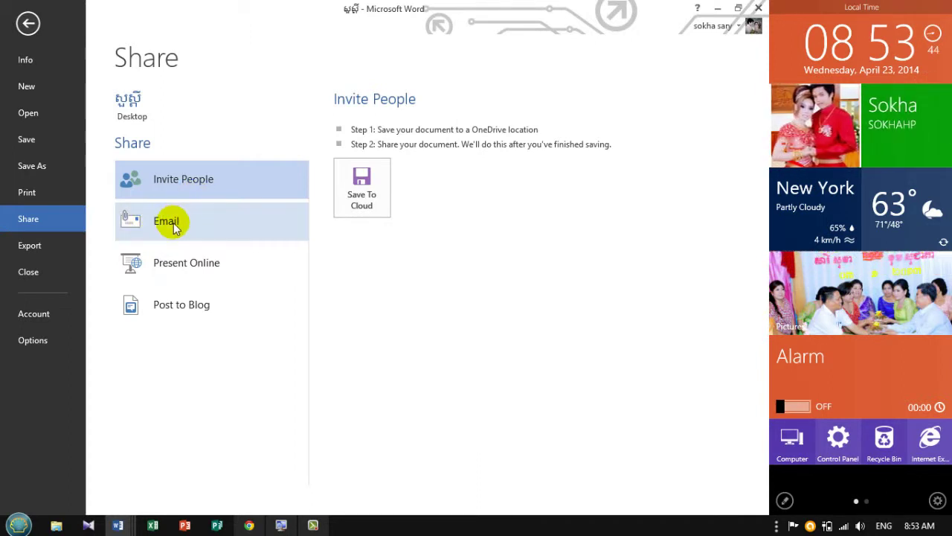
{"action": "left_click", "coordinate": [23, 246]}
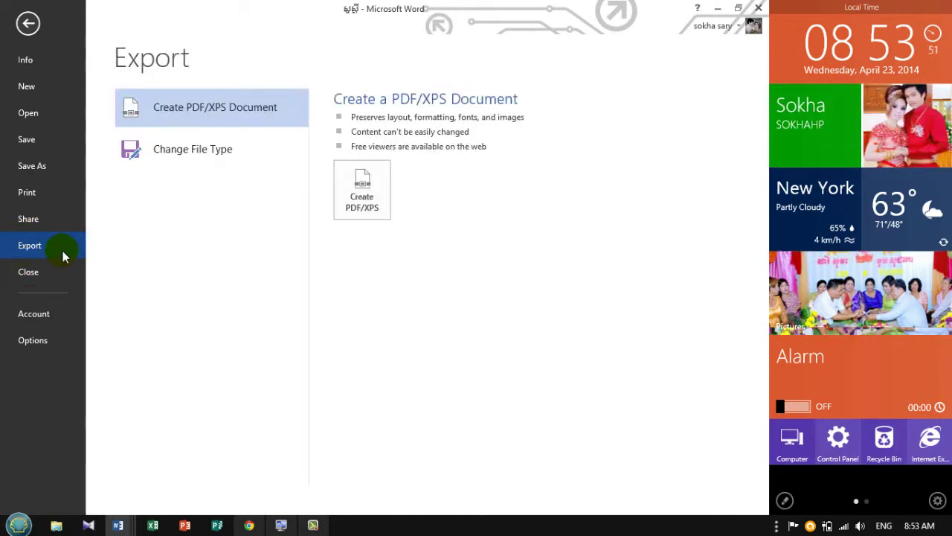
{"action": "left_click", "coordinate": [211, 162]}
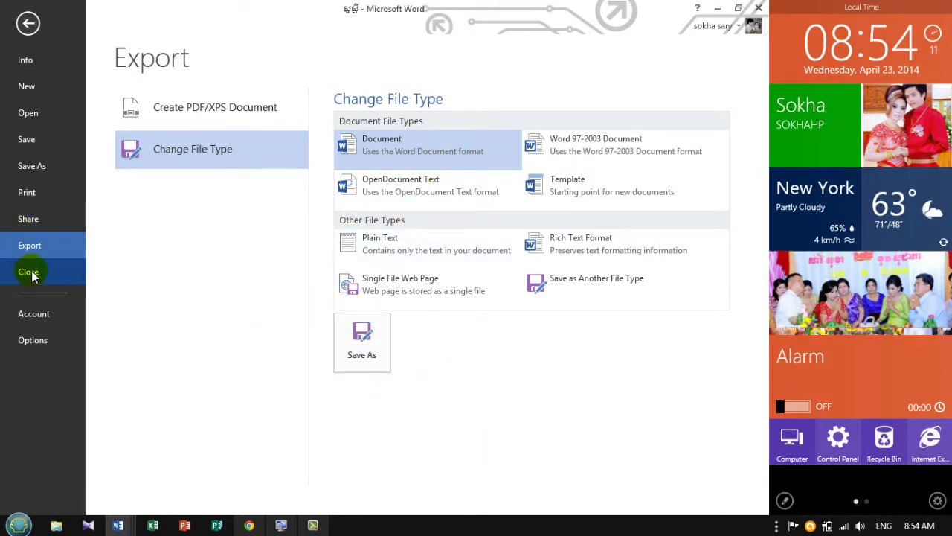
{"action": "left_click", "coordinate": [28, 25]}
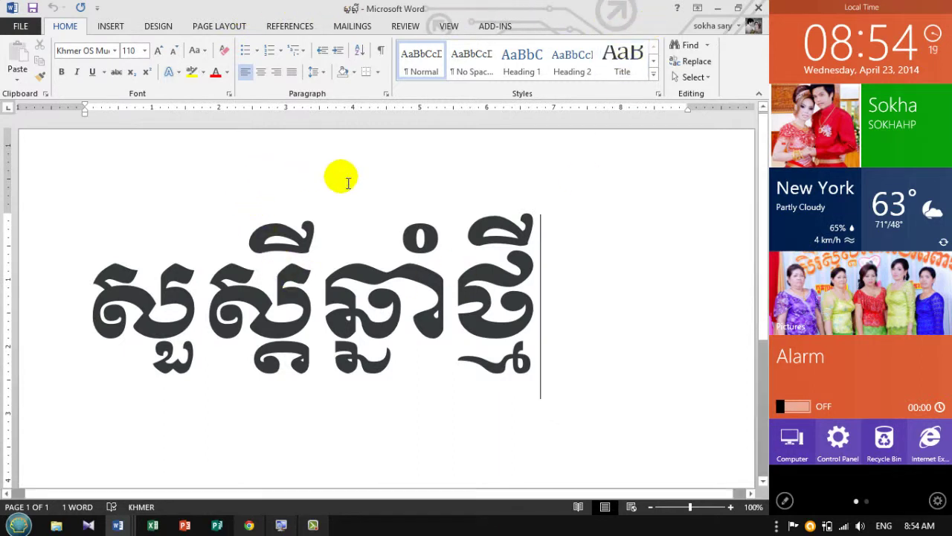
Close the Khmer document and switch to the blank Document1 window.
{"action": "left_click", "coordinate": [20, 26]}
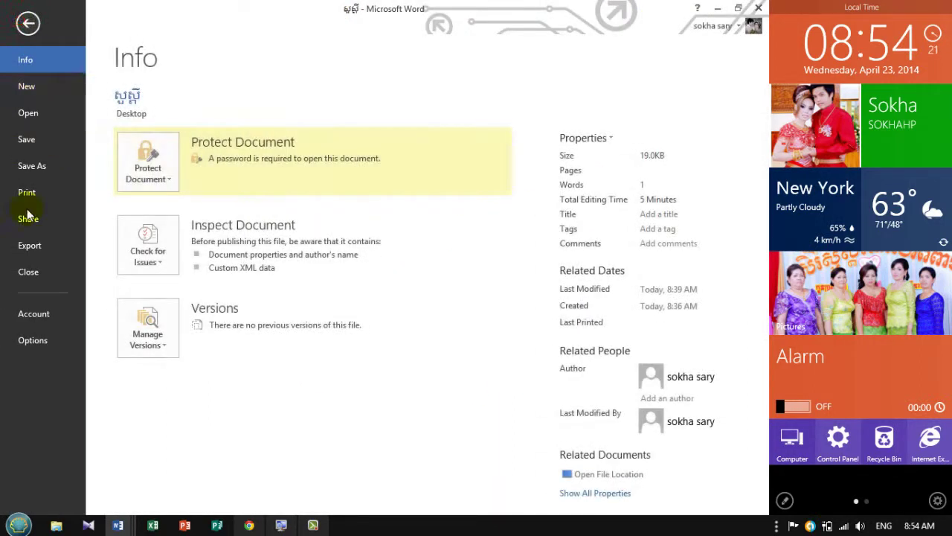
{"action": "left_click", "coordinate": [33, 275]}
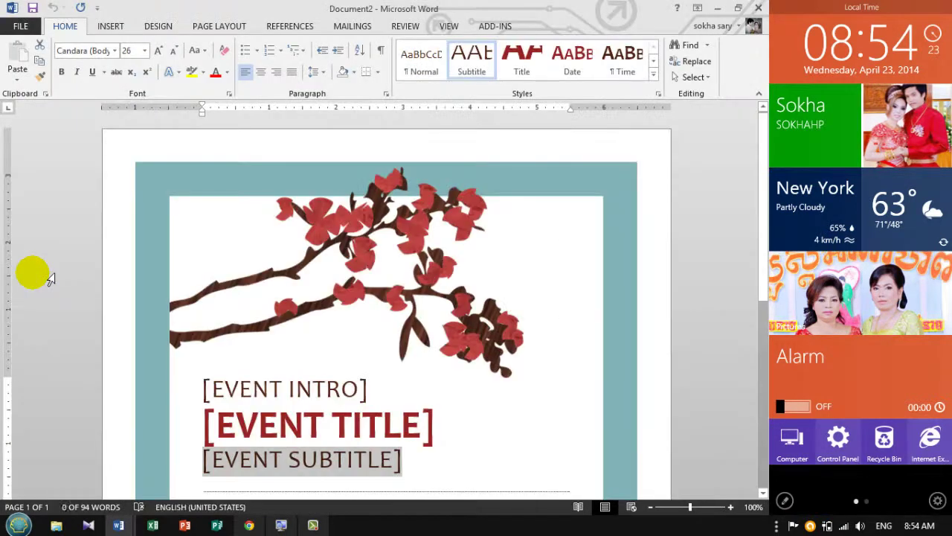
{"action": "mouse_move", "coordinate": [117, 525]}
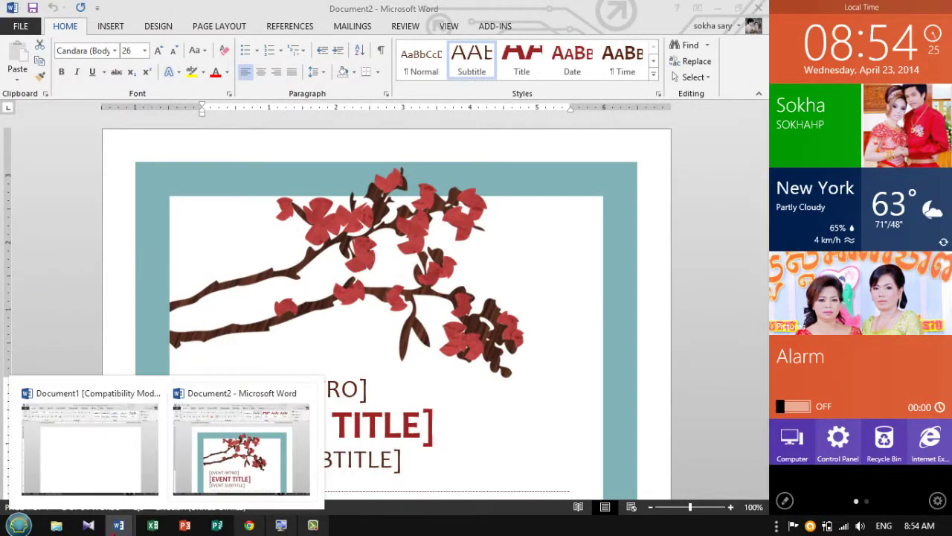
{"action": "left_click", "coordinate": [107, 485]}
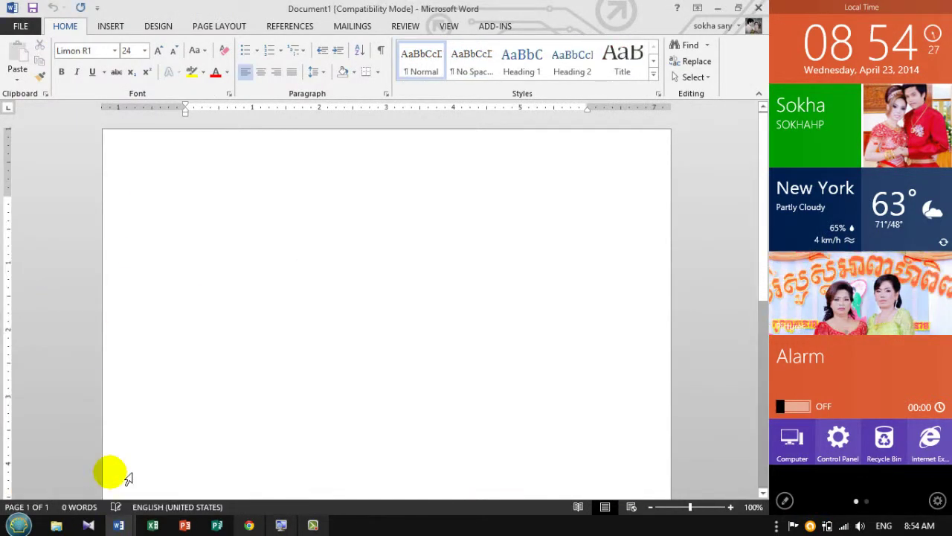
Open Word Options from Document1's File menu and close it again.
{"action": "left_click", "coordinate": [10, 30]}
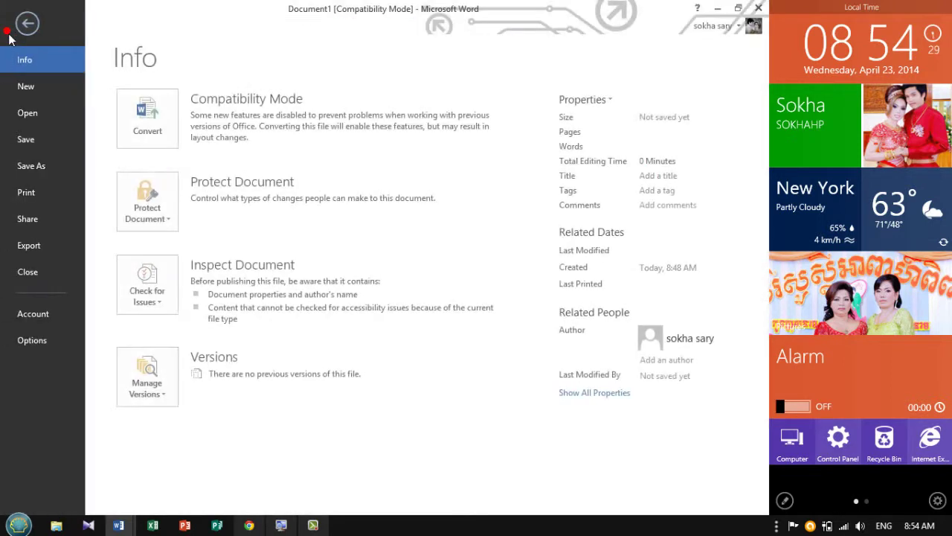
{"action": "left_click", "coordinate": [33, 340]}
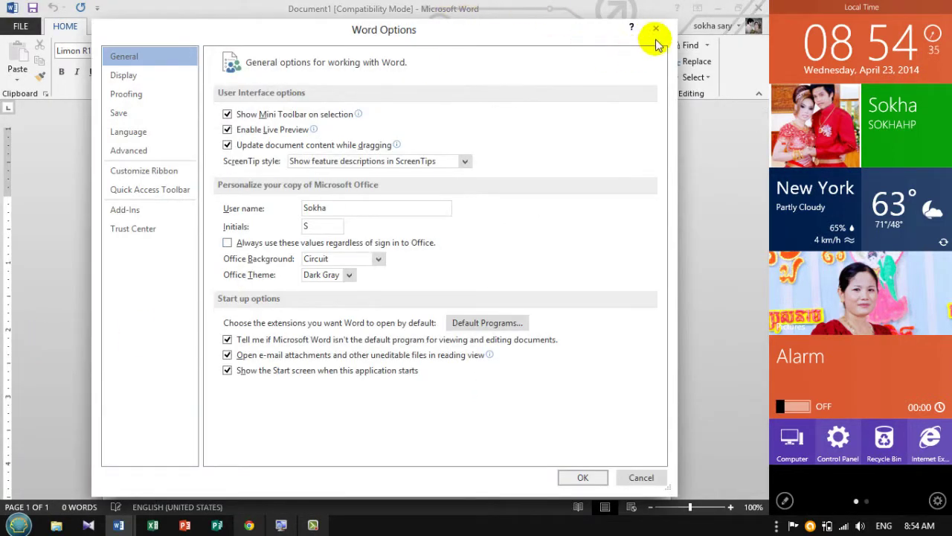
{"action": "left_click", "coordinate": [657, 30]}
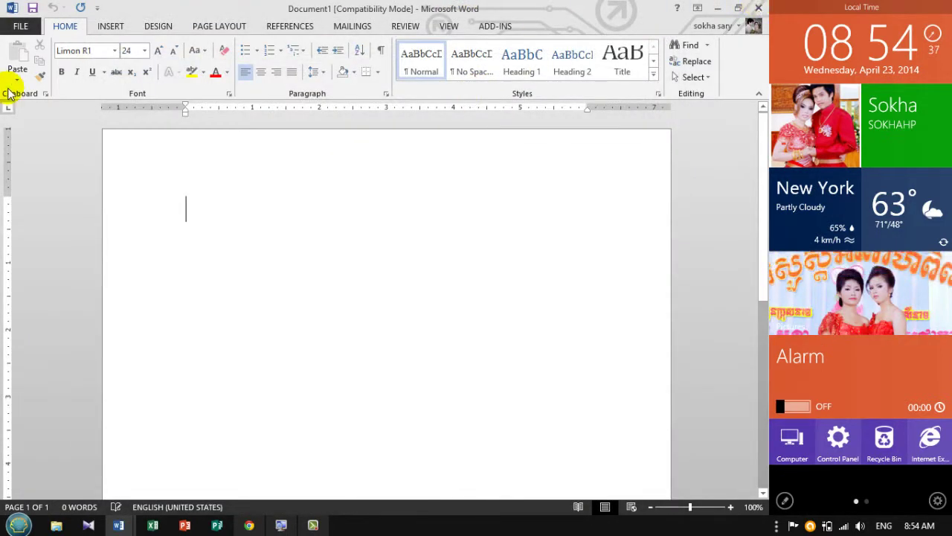
Close Document1, then close the event flyer Document2 choosing Don't Save.
{"action": "left_click", "coordinate": [20, 26]}
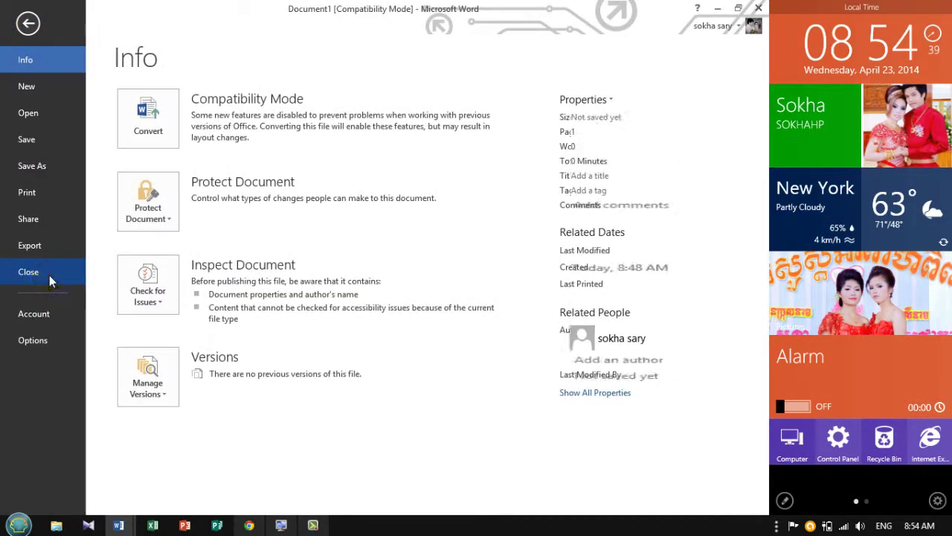
{"action": "left_click", "coordinate": [49, 275]}
{"action": "left_click", "coordinate": [21, 27]}
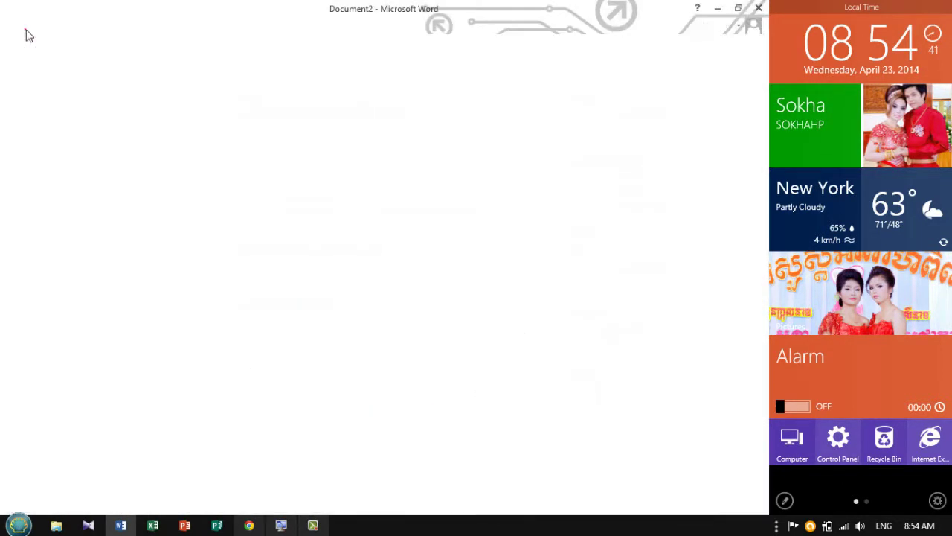
{"action": "left_click", "coordinate": [40, 271]}
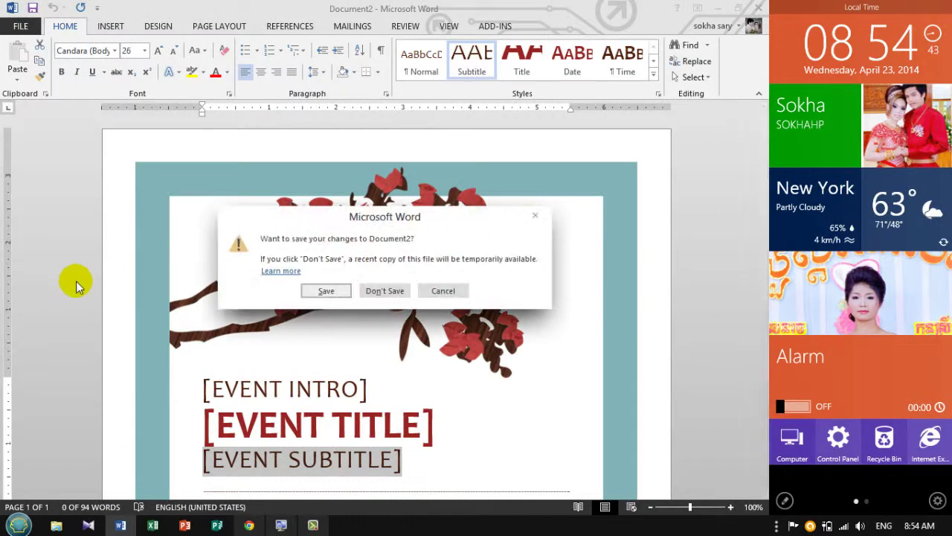
{"action": "left_click", "coordinate": [386, 291]}
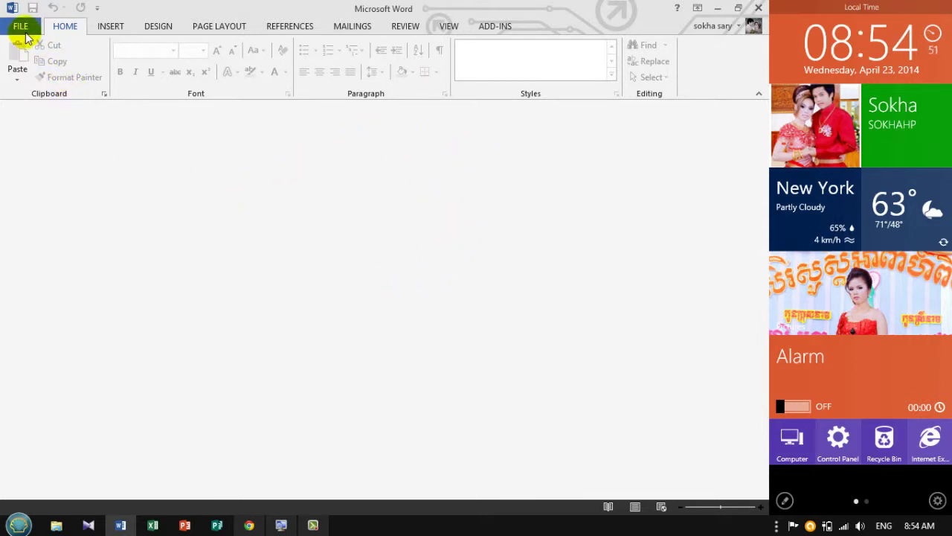
{"action": "left_click", "coordinate": [21, 27]}
{"action": "left_click", "coordinate": [38, 86]}
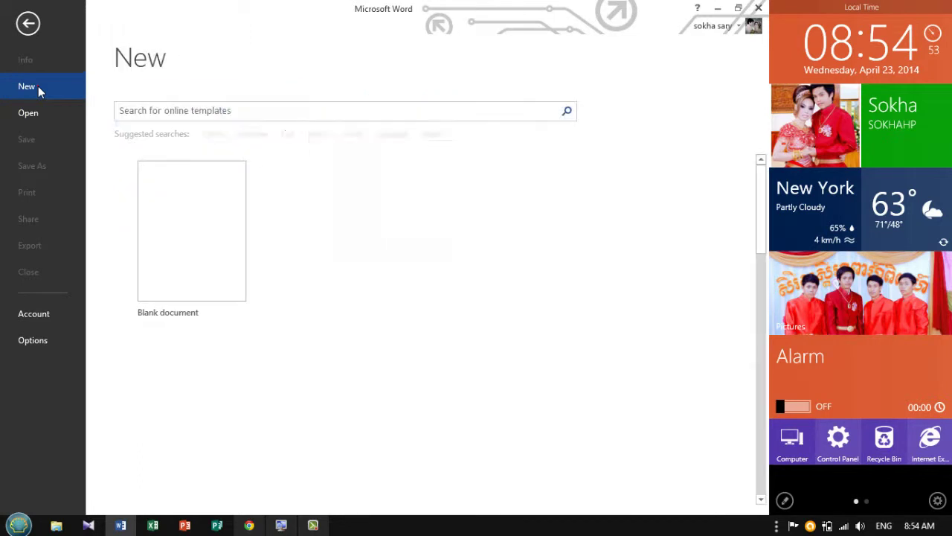
{"action": "left_click", "coordinate": [208, 203]}
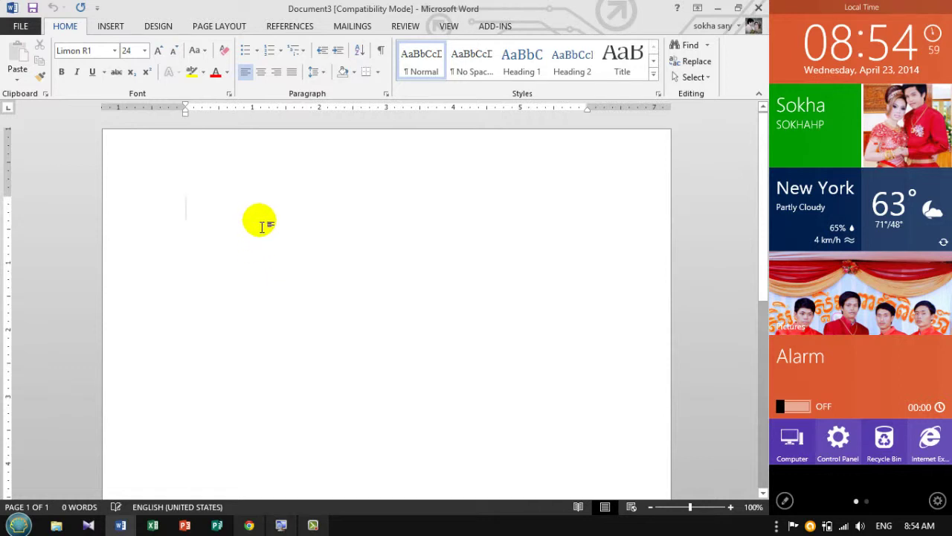
{"action": "type", "text": "ជាច់សលទហជ់ថទញសហជ់ញអនថ់កជ់ទ"}
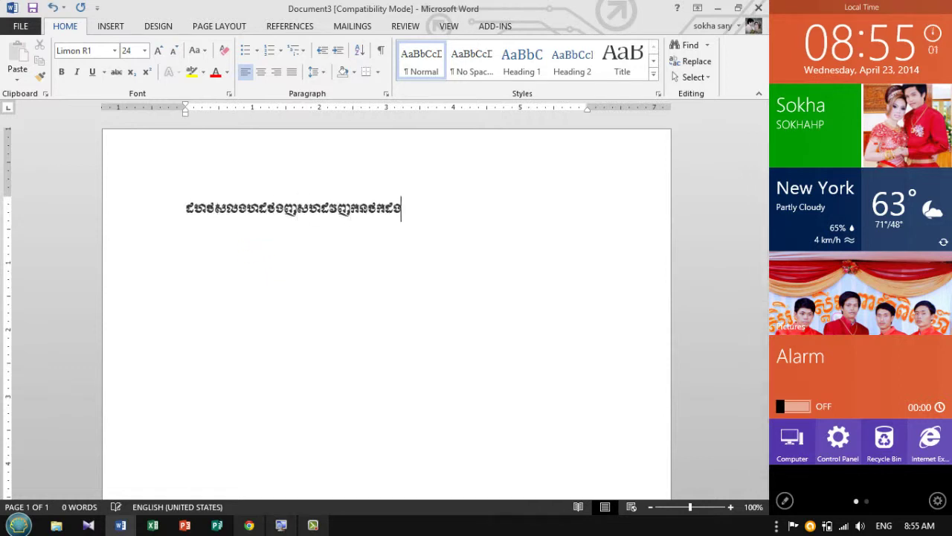
{"action": "type", "text": "ុះសេន"}
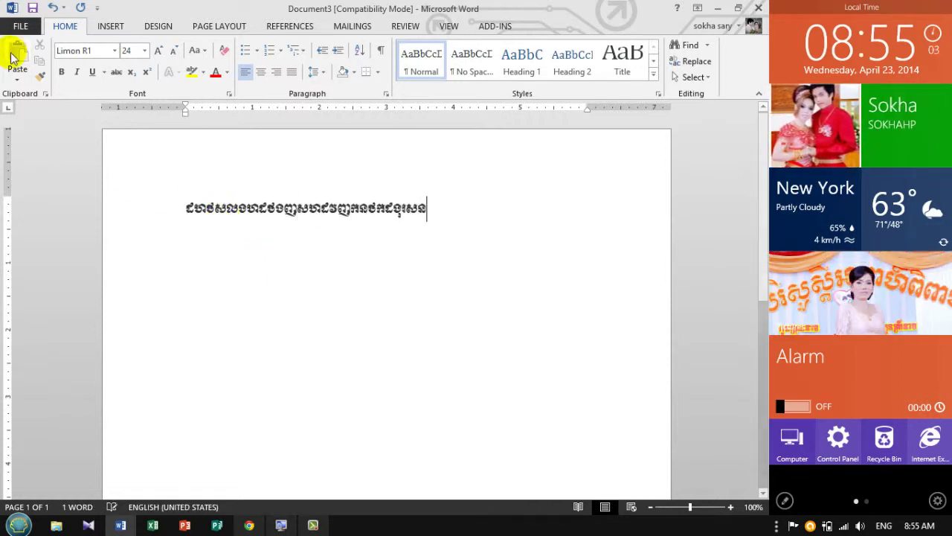
{"action": "left_click", "coordinate": [20, 27]}
{"action": "left_click", "coordinate": [23, 272]}
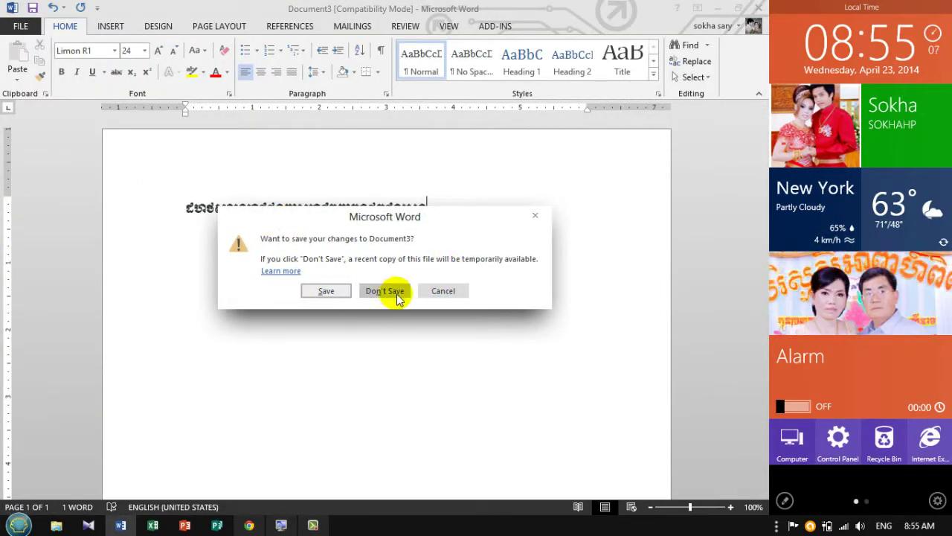
{"action": "left_click", "coordinate": [385, 291]}
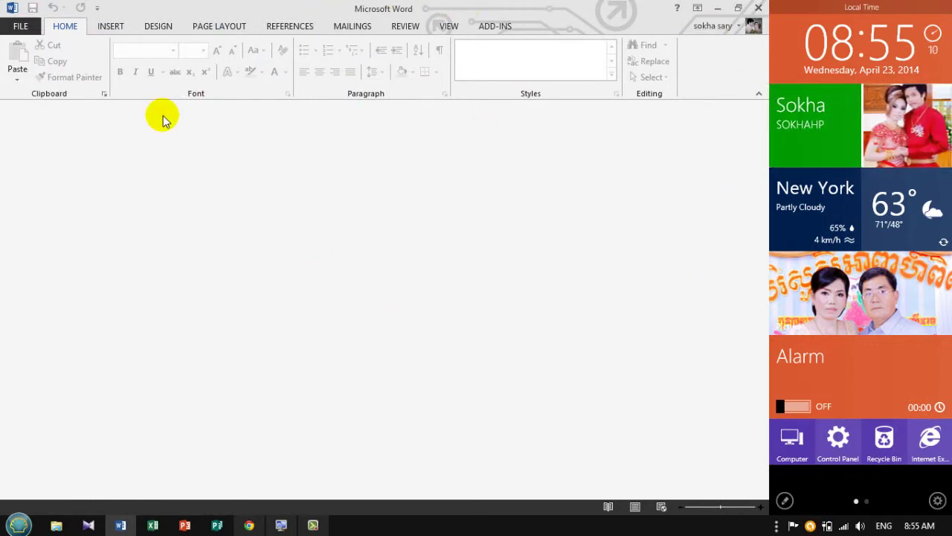
Create a new blank document from File > New.
{"action": "left_click", "coordinate": [19, 27]}
{"action": "left_click", "coordinate": [30, 86]}
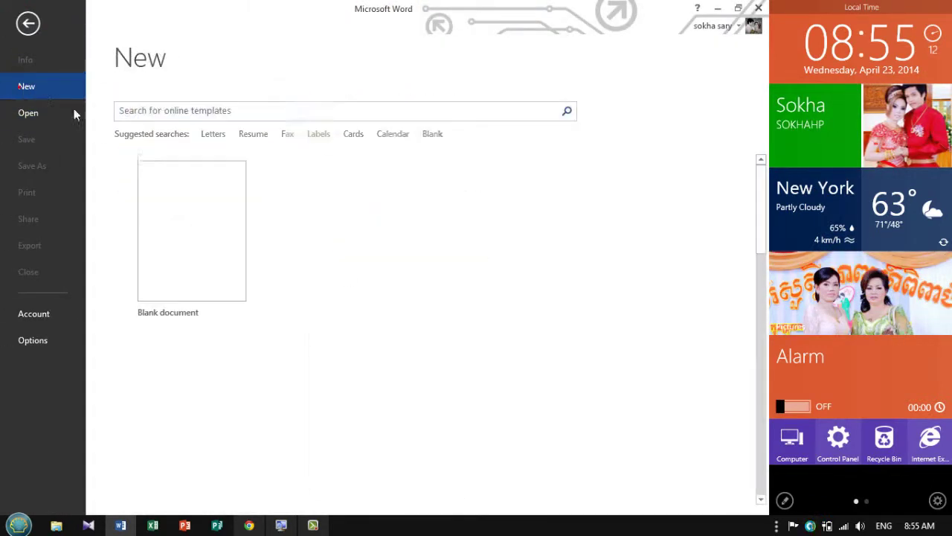
{"action": "left_click", "coordinate": [177, 198]}
Glance at Document4's Info page, return to the blank page, and stop the recording.
{"action": "left_click", "coordinate": [19, 28]}
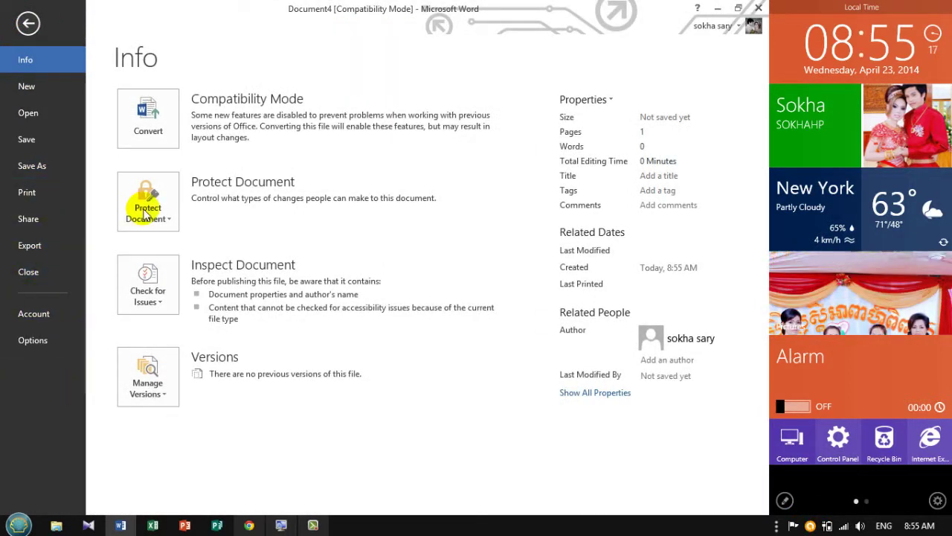
{"action": "left_click", "coordinate": [28, 23]}
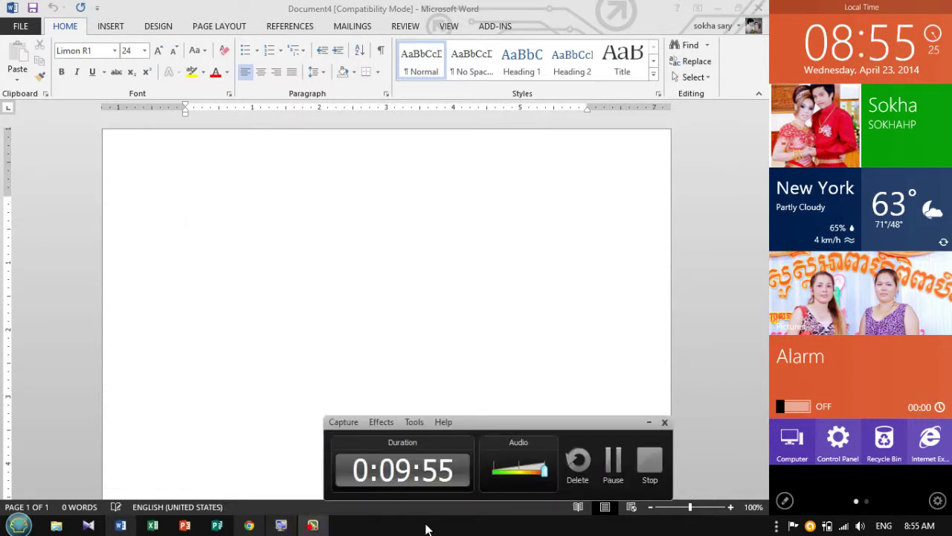
{"action": "left_click", "coordinate": [647, 464]}
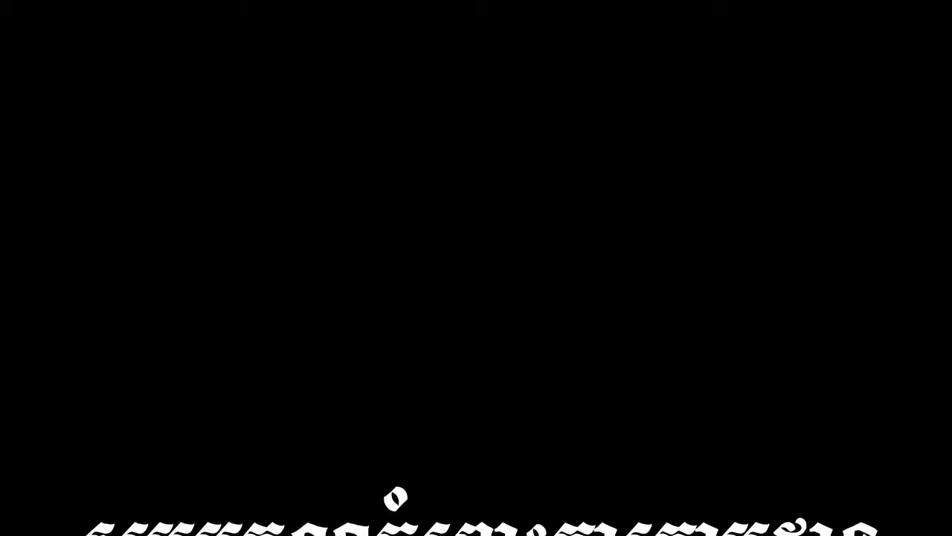